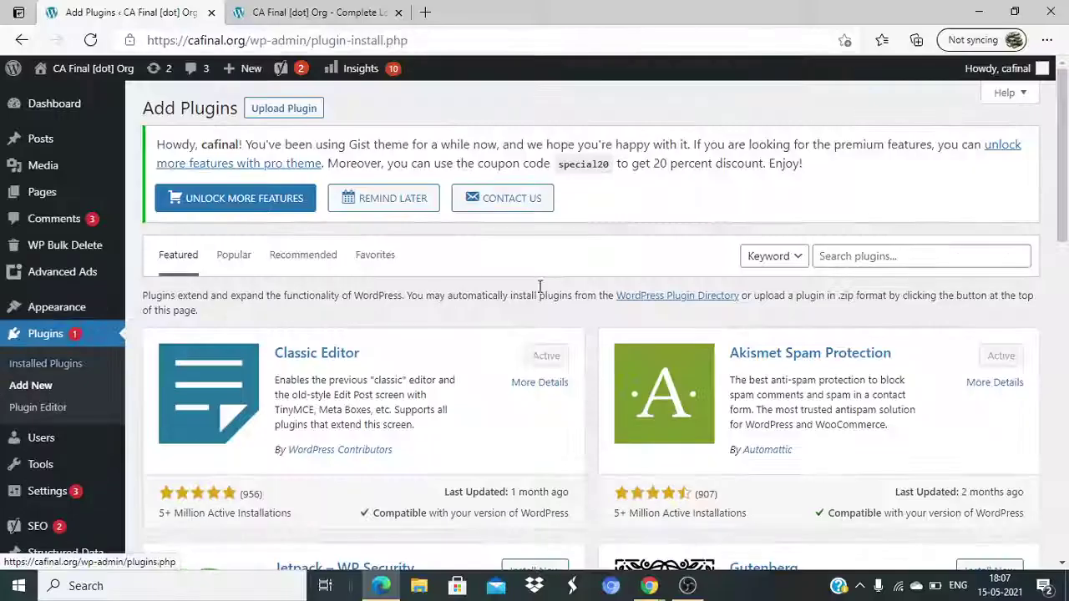
Search the plugin directory for 'pop up builder'
{"action": "left_click", "coordinate": [1068, 118]}
{"action": "type", "text": "pop"}
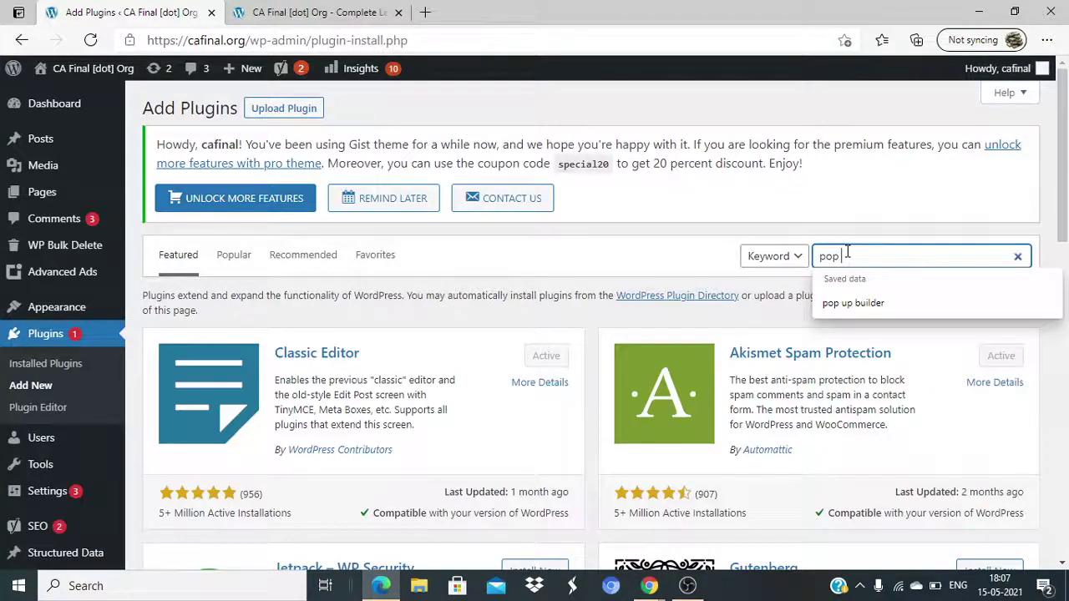
{"action": "key", "text": "Down"}
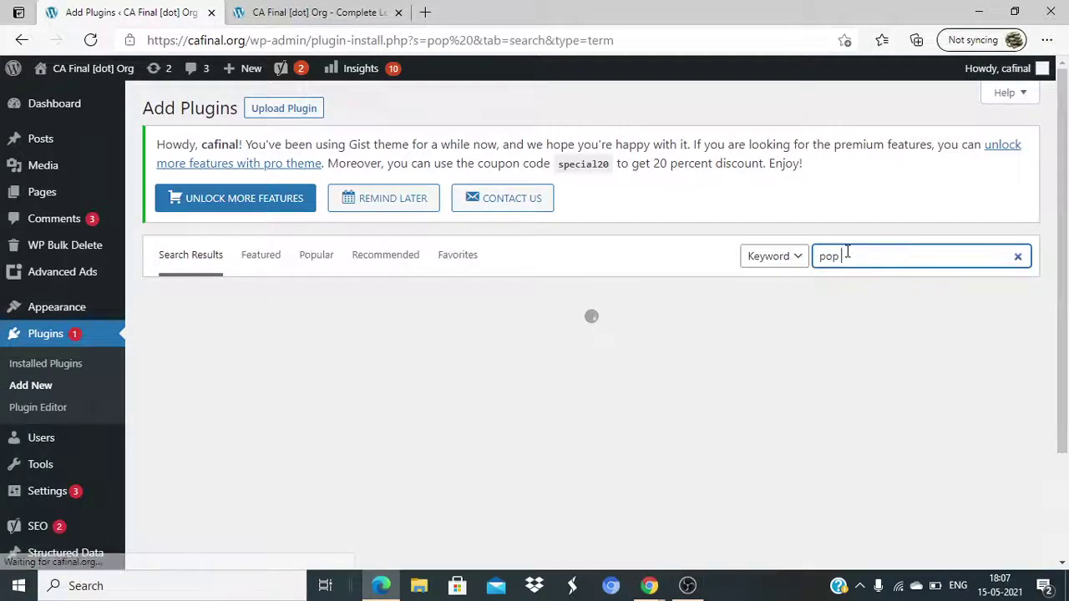
{"action": "type", "text": "up"}
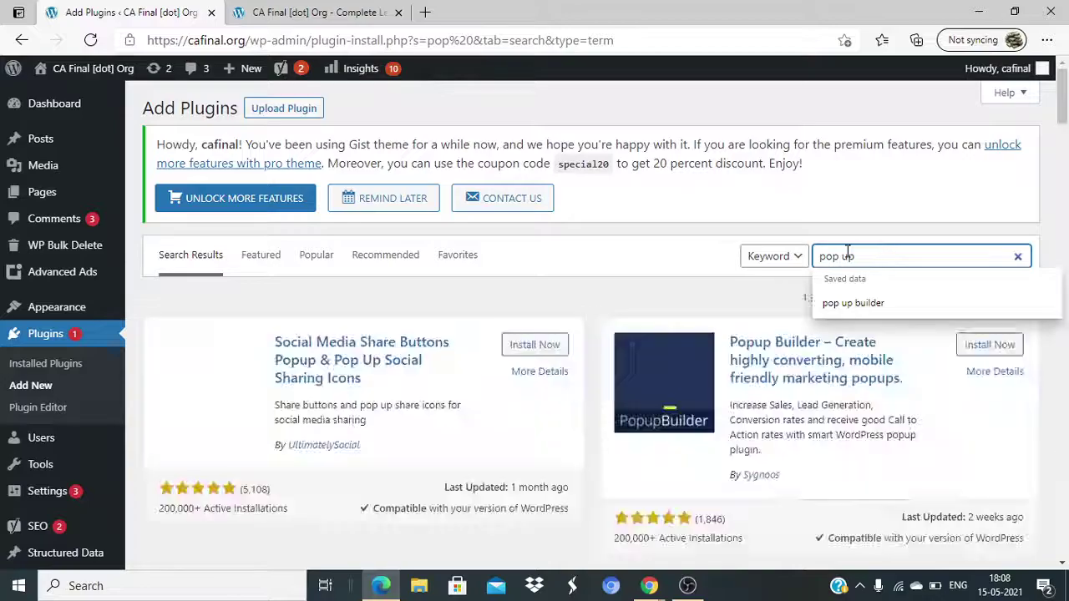
{"action": "type", "text": " builder"}
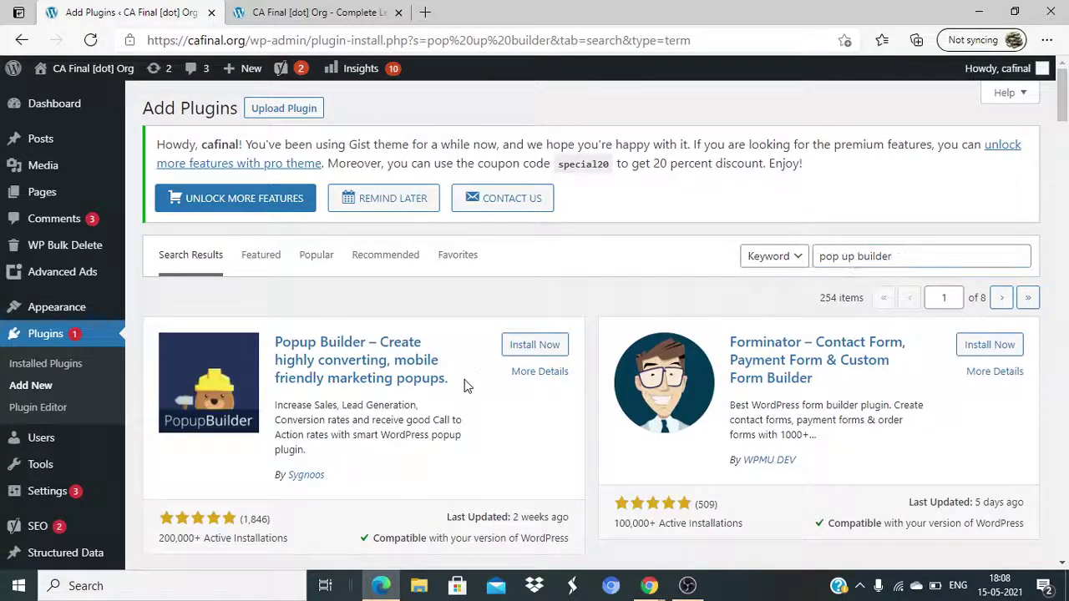
Install the Popup Builder plugin from its card and activate it
{"action": "left_click_drag", "start_coordinate": [465, 382], "coordinate": [265, 340]}
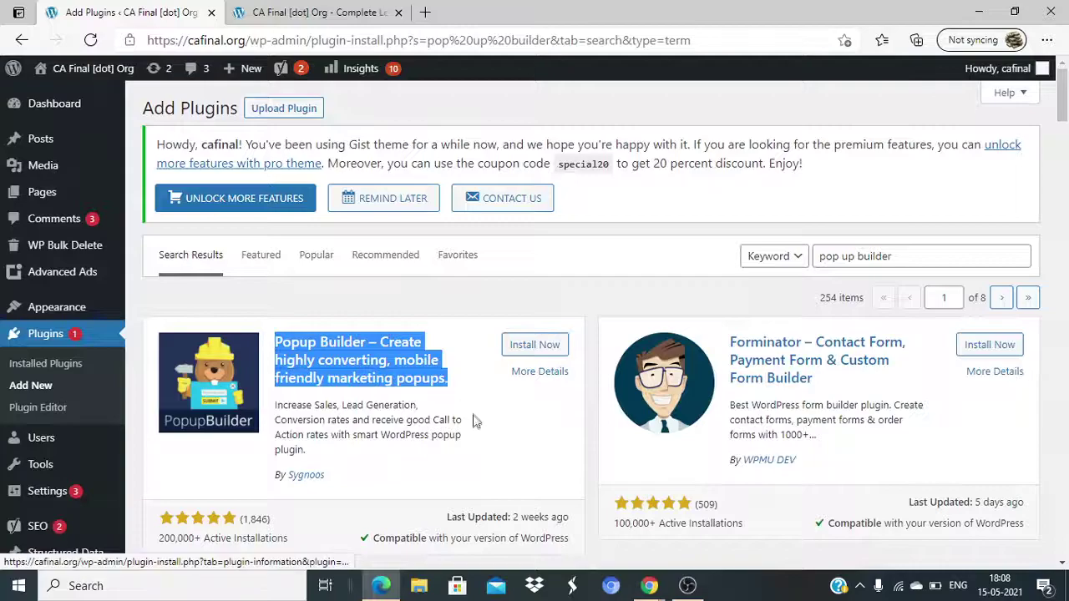
{"action": "left_click", "coordinate": [554, 355]}
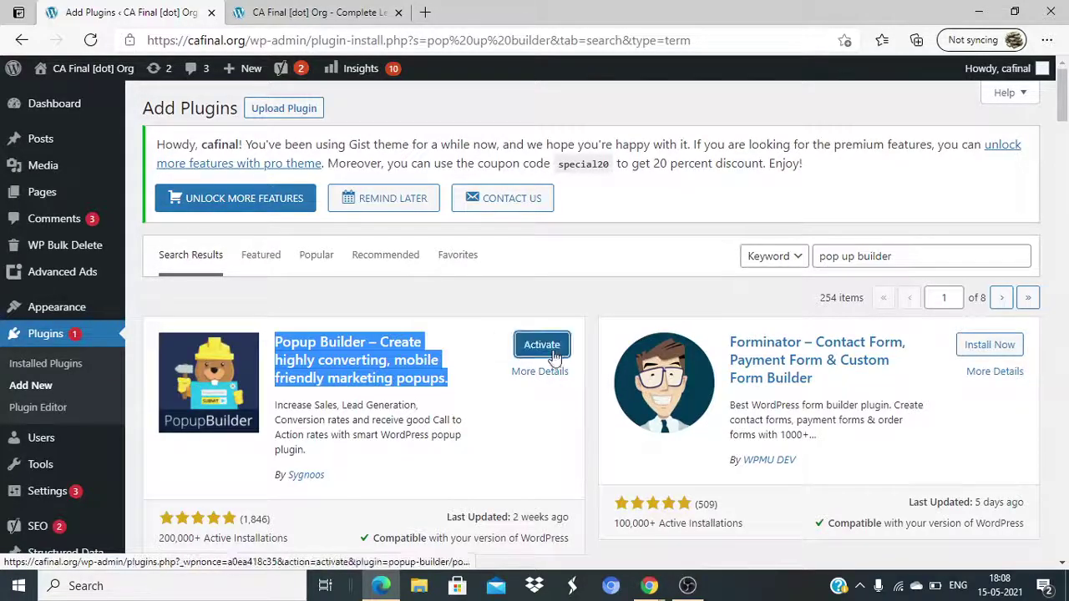
{"action": "left_click", "coordinate": [554, 355]}
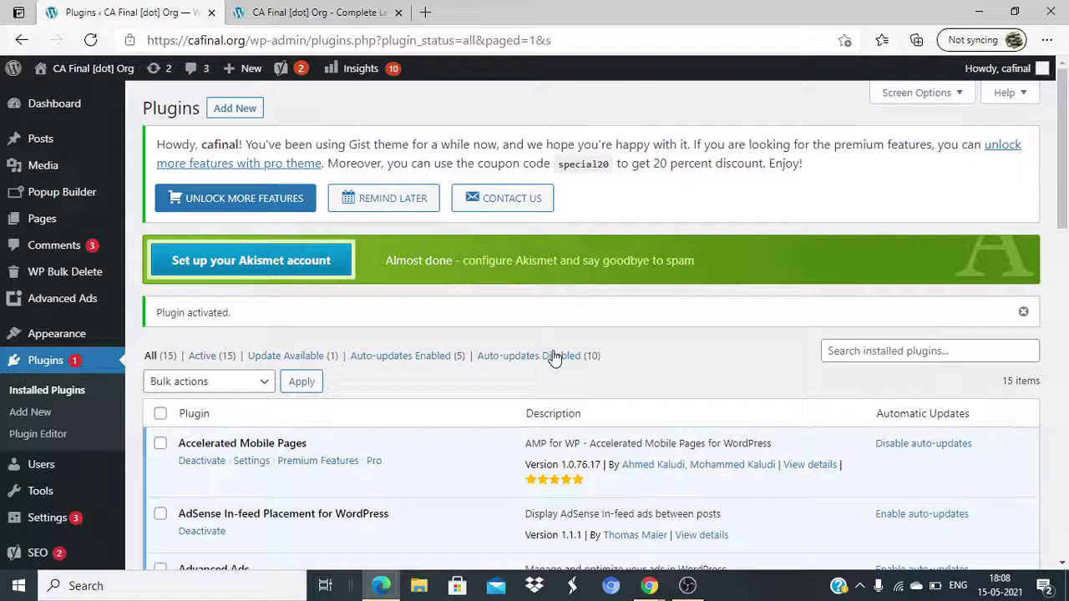
Confirm the 'Plugin activated' notice and find the new Popup Builder menu in the admin sidebar
{"action": "mouse_move", "coordinate": [123, 202]}
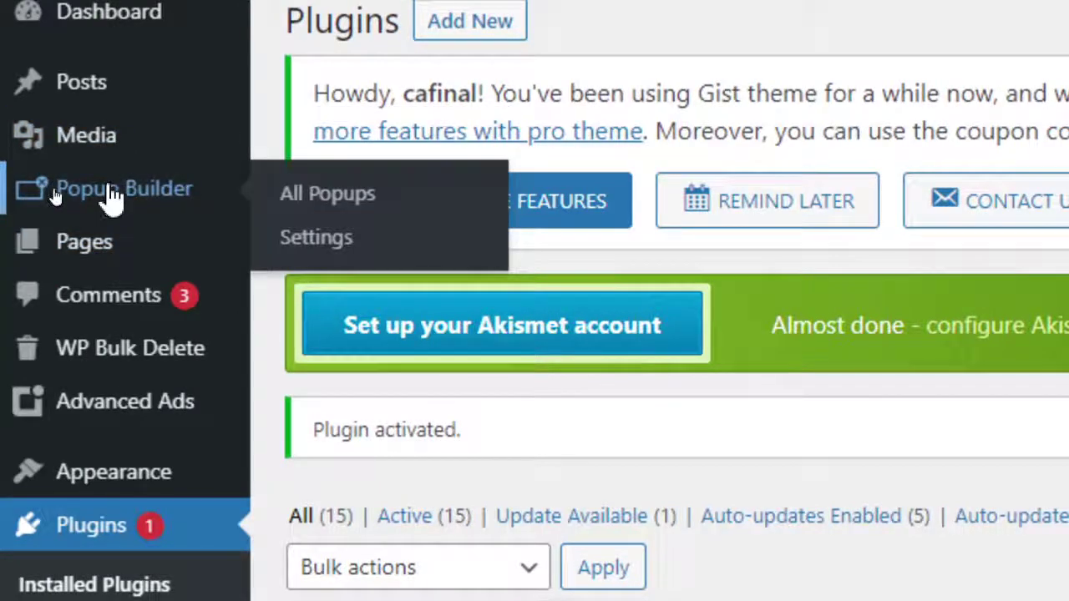
{"action": "mouse_move", "coordinate": [121, 235]}
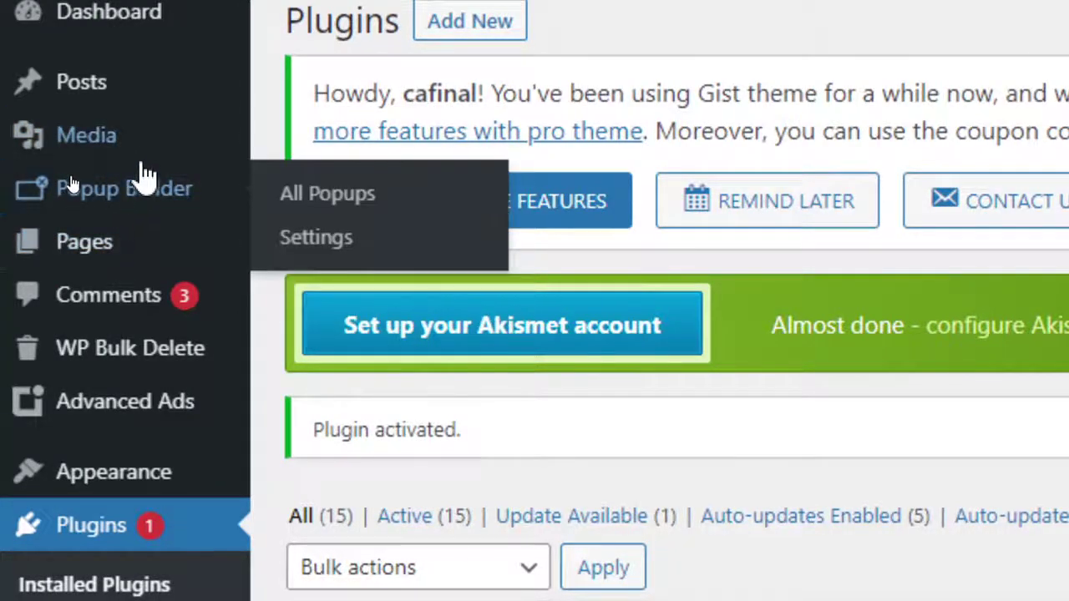
{"action": "mouse_move", "coordinate": [149, 159]}
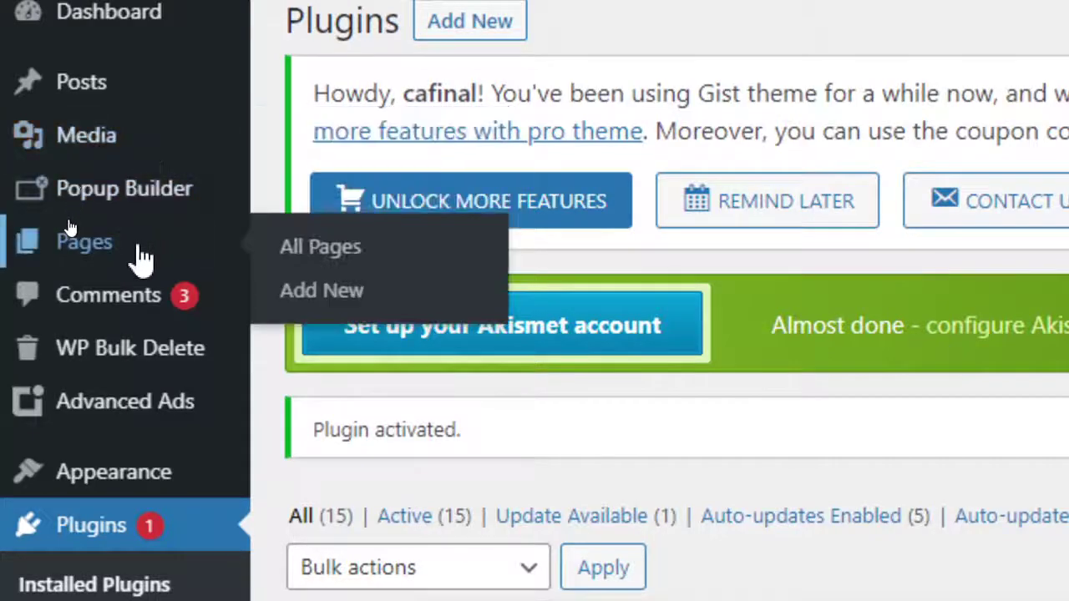
{"action": "mouse_move", "coordinate": [158, 201]}
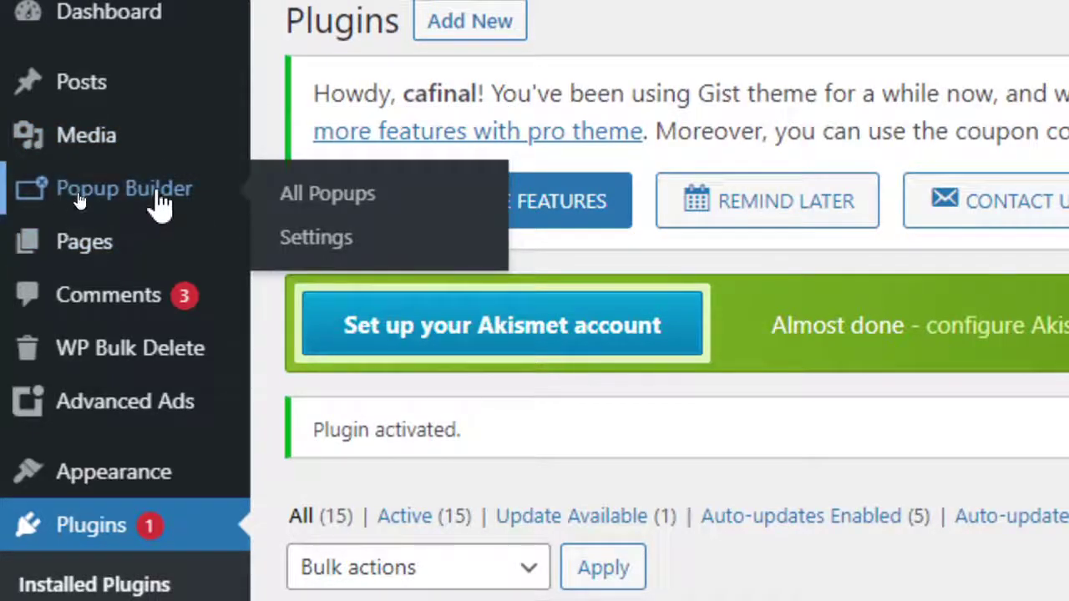
Go to Popup Builder > All Popups and start a new popup with Add New
{"action": "left_click", "coordinate": [325, 193]}
{"action": "scroll", "coordinate": [539, 332], "scroll_direction": "down", "scroll_amount": 1}
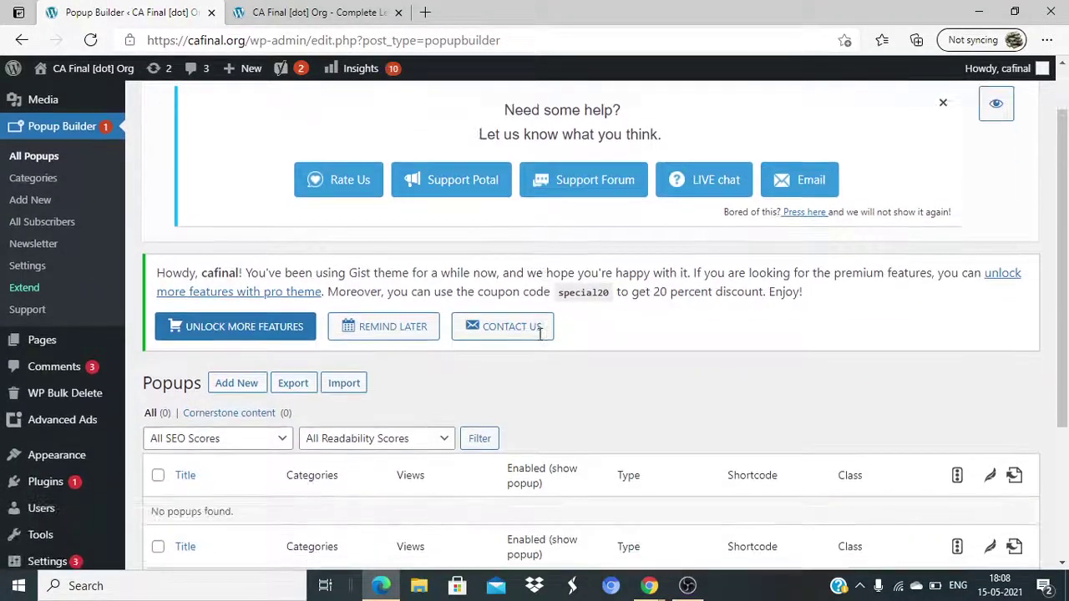
{"action": "scroll", "coordinate": [540, 332], "scroll_direction": "down", "scroll_amount": 2}
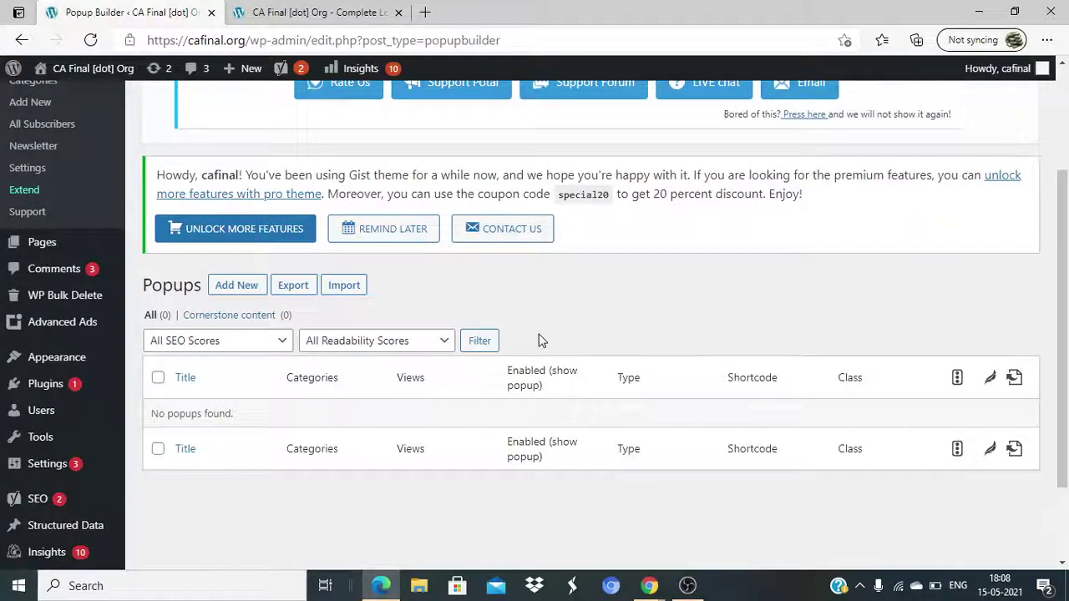
{"action": "left_click", "coordinate": [250, 292]}
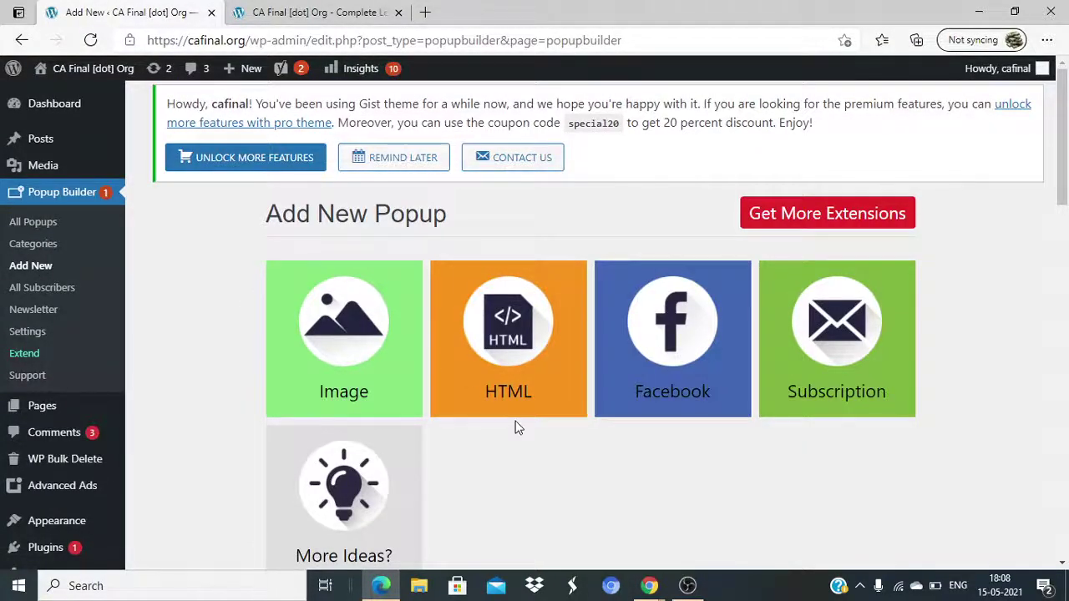
{"action": "scroll", "coordinate": [516, 424], "scroll_direction": "down", "scroll_amount": 1}
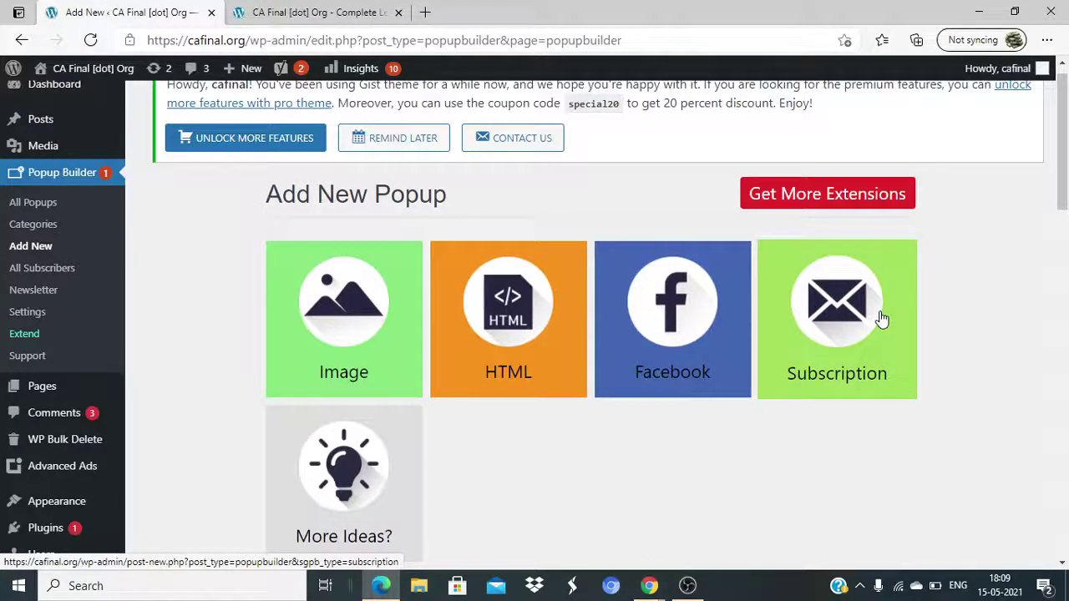
{"action": "scroll", "coordinate": [717, 467], "scroll_direction": "down", "scroll_amount": 1}
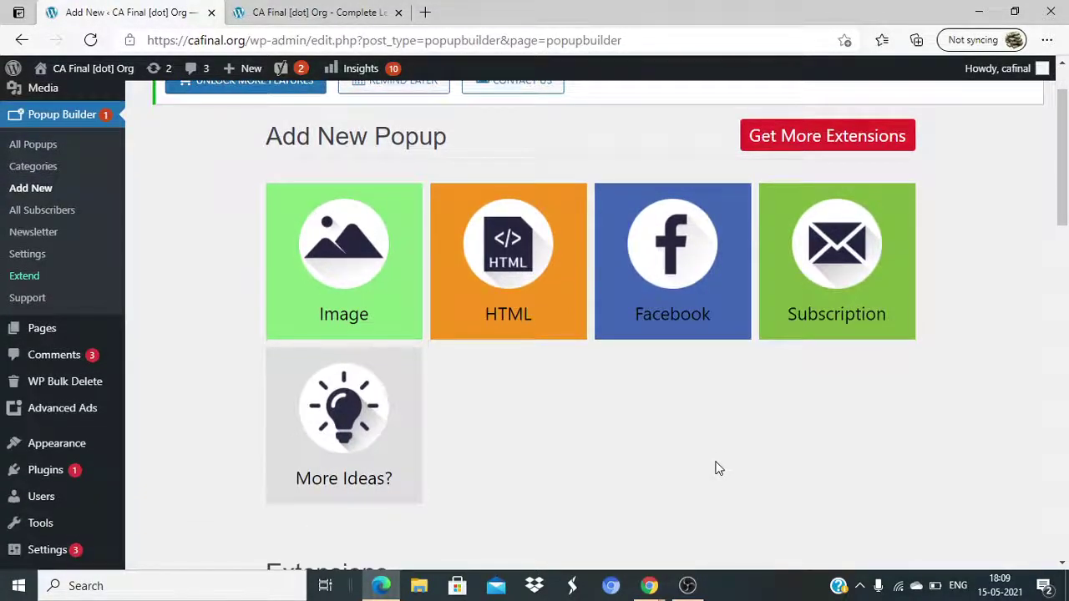
{"action": "scroll", "coordinate": [717, 467], "scroll_direction": "up", "scroll_amount": 1}
Open the Get More Extensions link in a new browser tab
{"action": "right_click", "coordinate": [818, 192]}
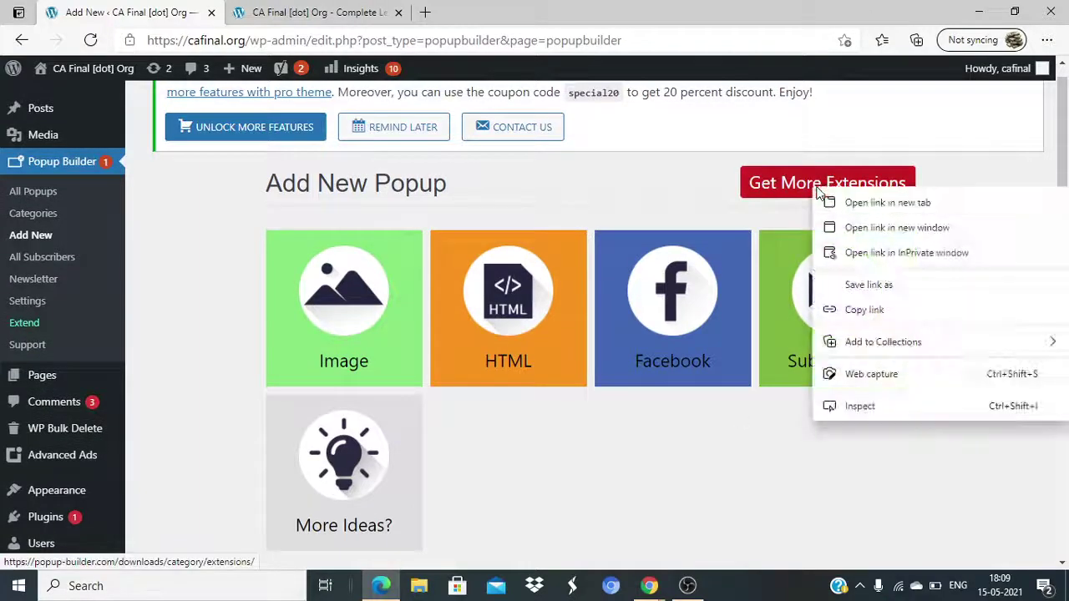
{"action": "left_click", "coordinate": [847, 203]}
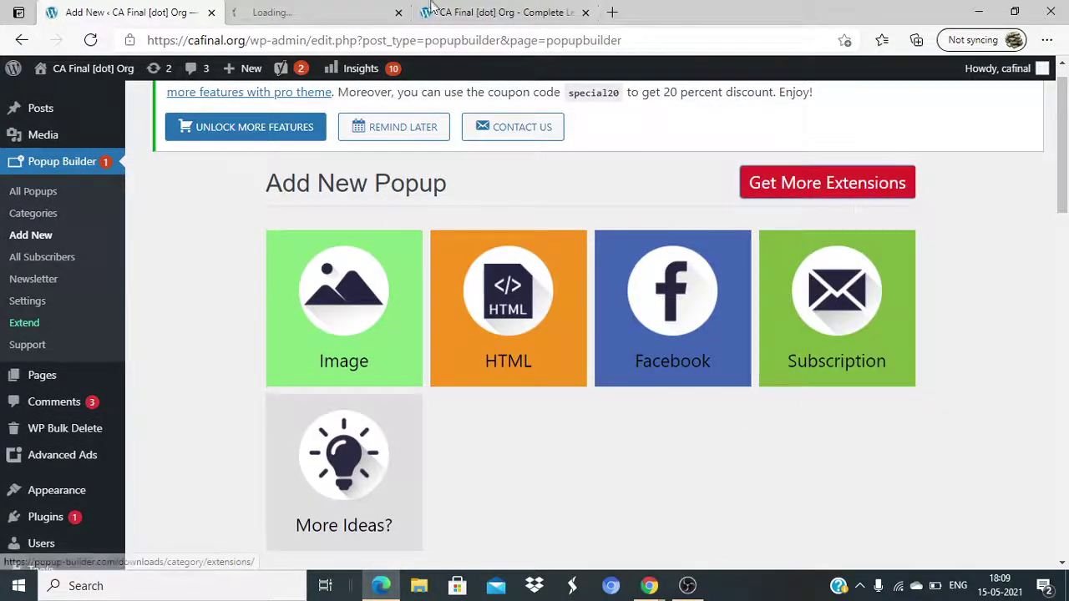
{"action": "left_click", "coordinate": [315, 10]}
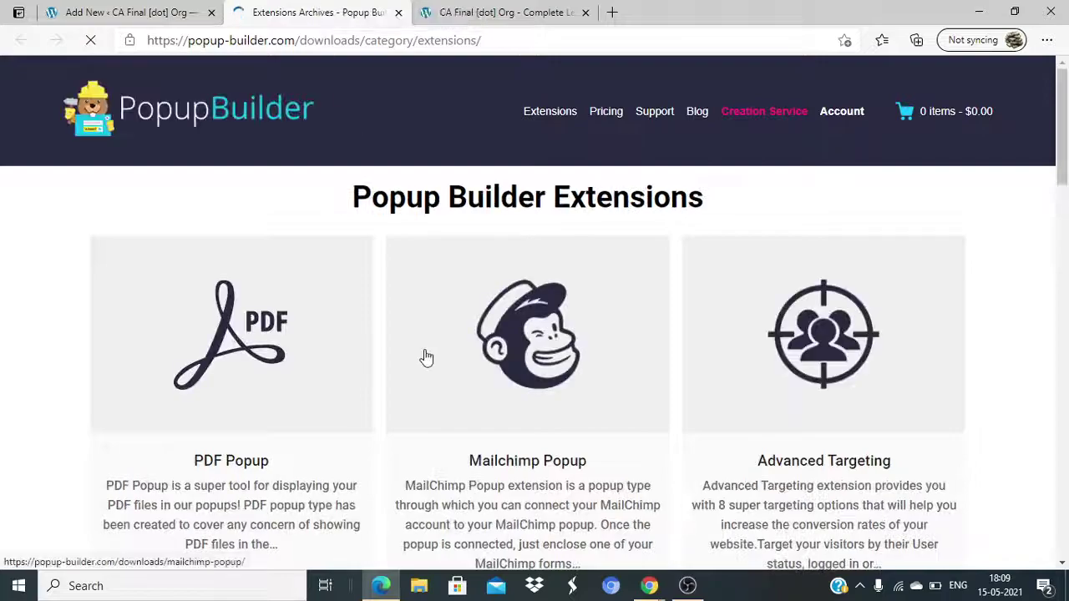
Browse the extensions catalogue to review add-ons like PDF Popup, Mailchimp Popup and Advanced Targeting
{"action": "scroll", "coordinate": [426, 357], "scroll_direction": "down", "scroll_amount": 3}
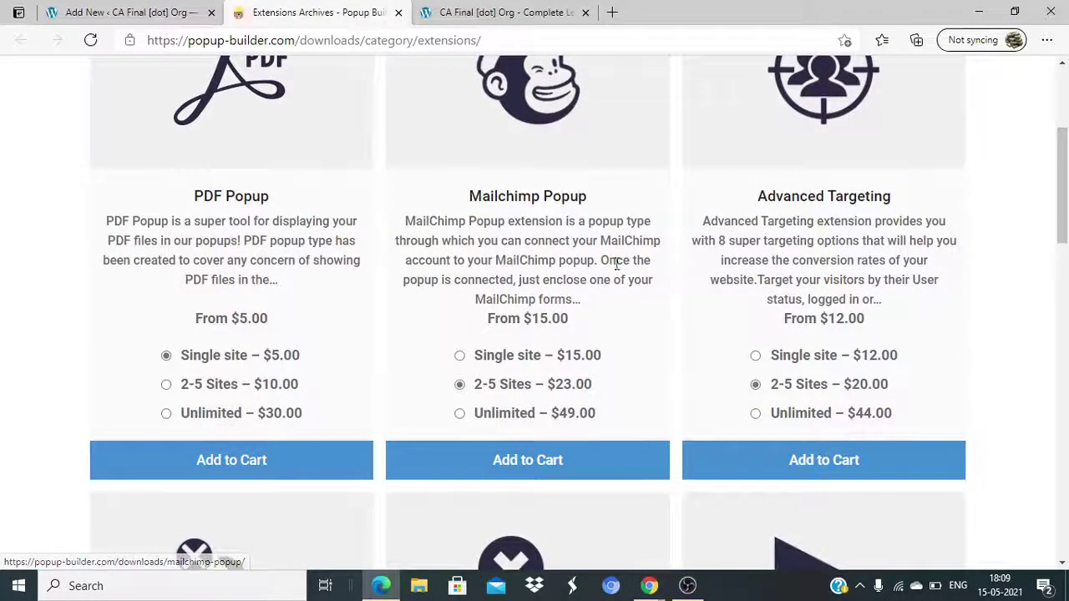
{"action": "scroll", "coordinate": [574, 333], "scroll_direction": "up", "scroll_amount": 3}
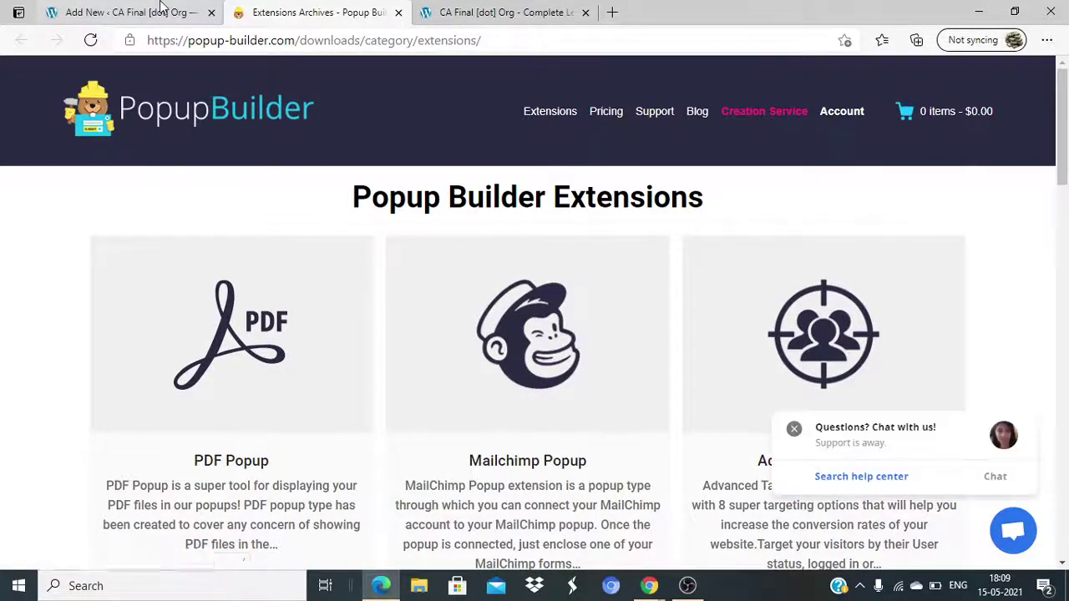
{"action": "scroll", "coordinate": [527, 322], "scroll_direction": "down", "scroll_amount": 2}
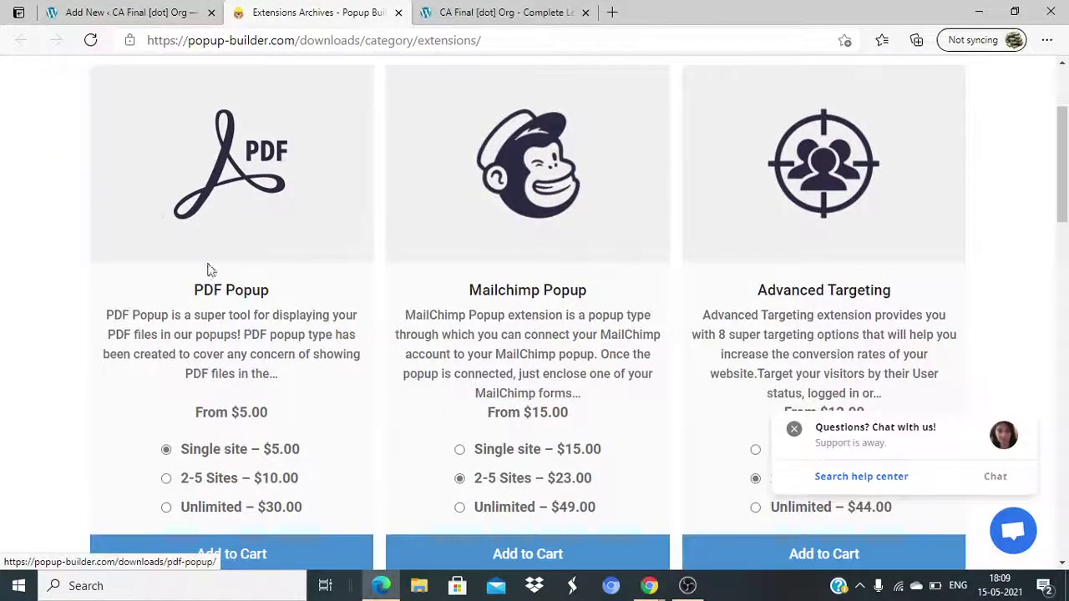
{"action": "scroll", "coordinate": [818, 330], "scroll_direction": "down", "scroll_amount": 3}
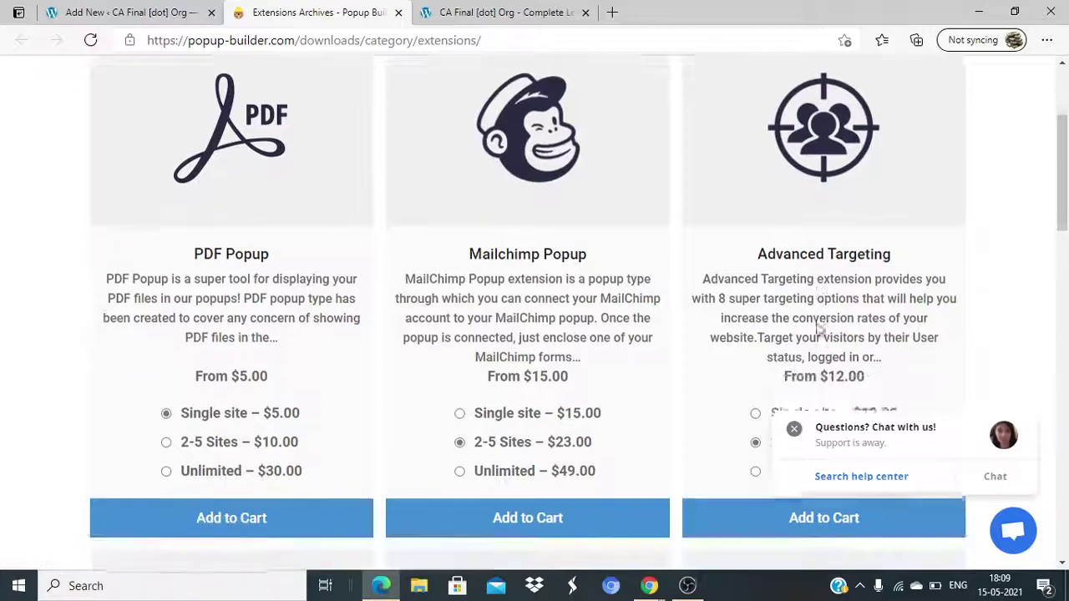
{"action": "scroll", "coordinate": [818, 330], "scroll_direction": "down", "scroll_amount": 2}
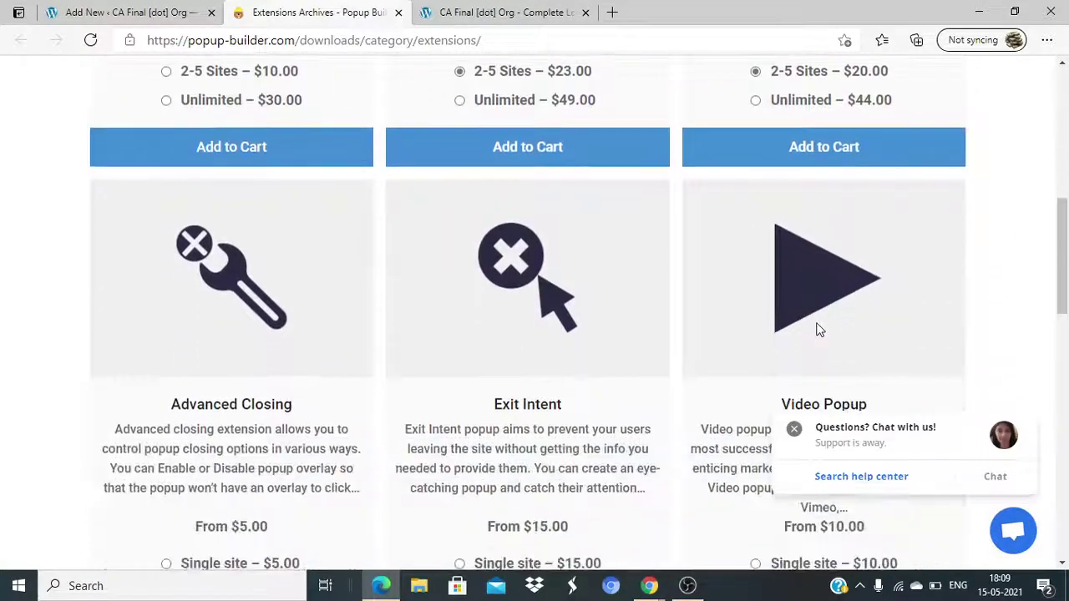
{"action": "scroll", "coordinate": [818, 330], "scroll_direction": "up", "scroll_amount": 1}
{"action": "scroll", "coordinate": [816, 328], "scroll_direction": "up", "scroll_amount": 2}
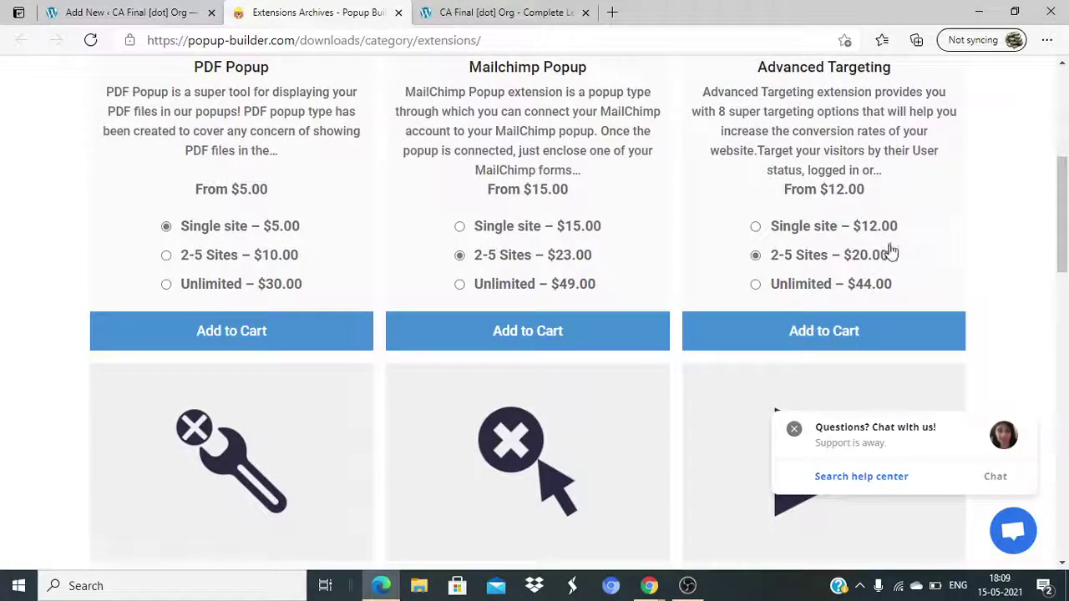
{"action": "scroll", "coordinate": [890, 251], "scroll_direction": "up", "scroll_amount": 2}
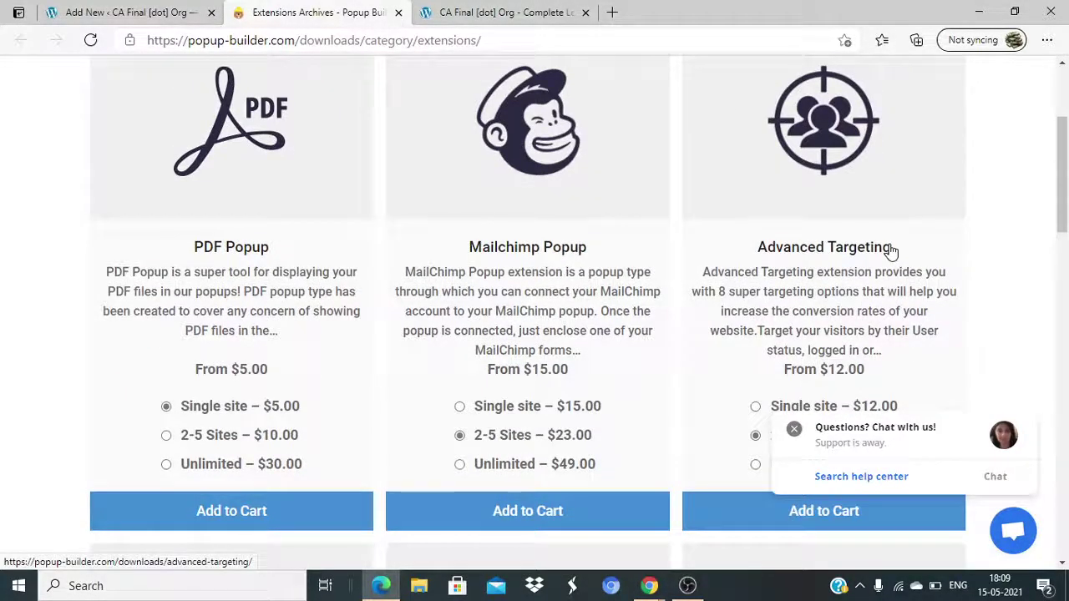
Back on Add New Popup, choose the Image popup type and title it 'Simple Notice'
{"action": "left_click", "coordinate": [164, 11]}
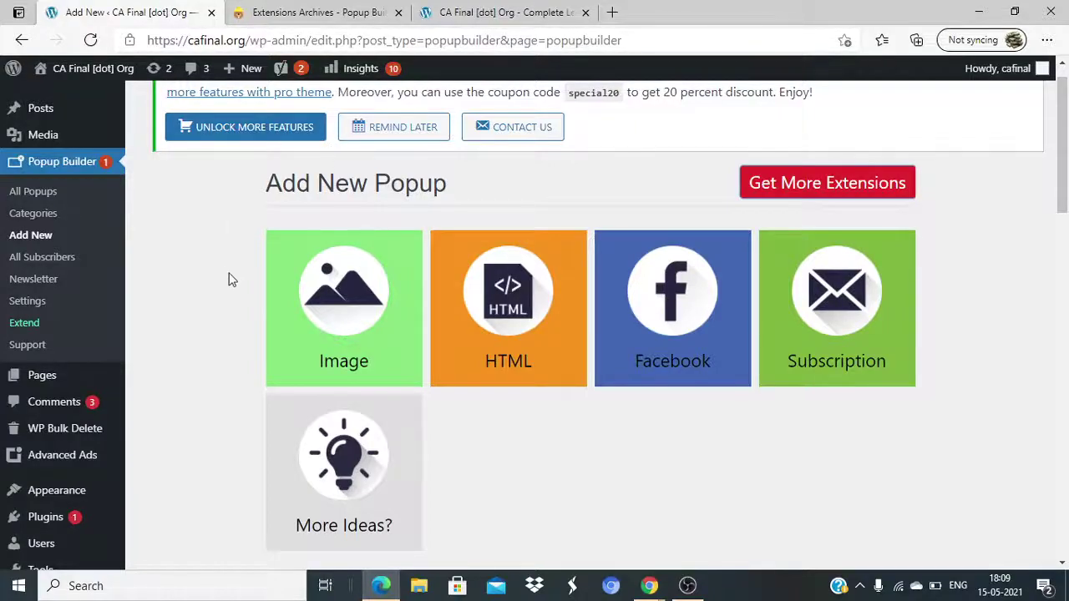
{"action": "left_click", "coordinate": [322, 308]}
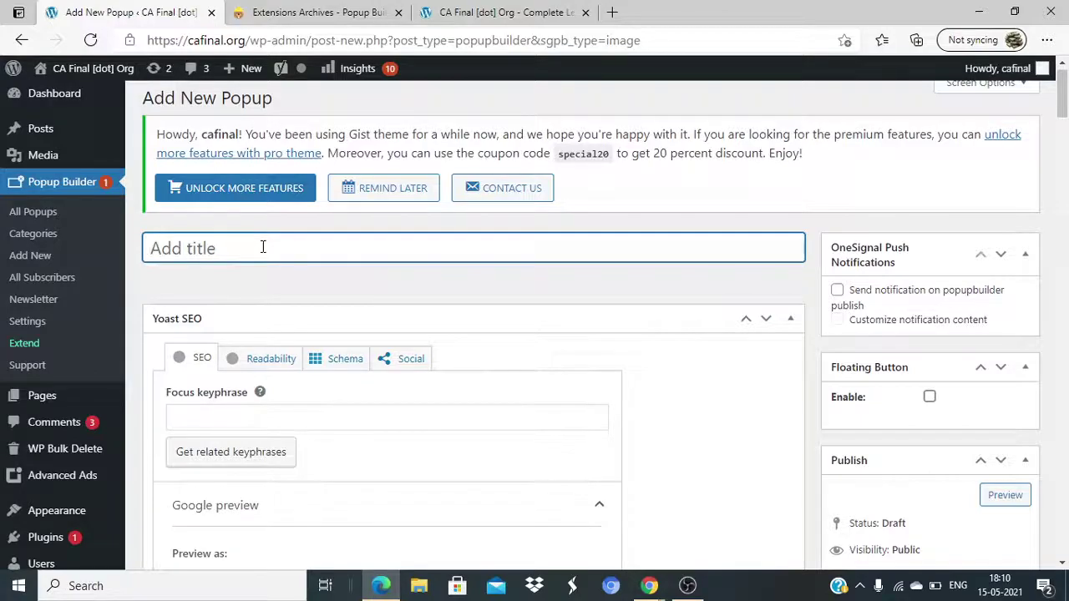
{"action": "type", "text": "Simple"}
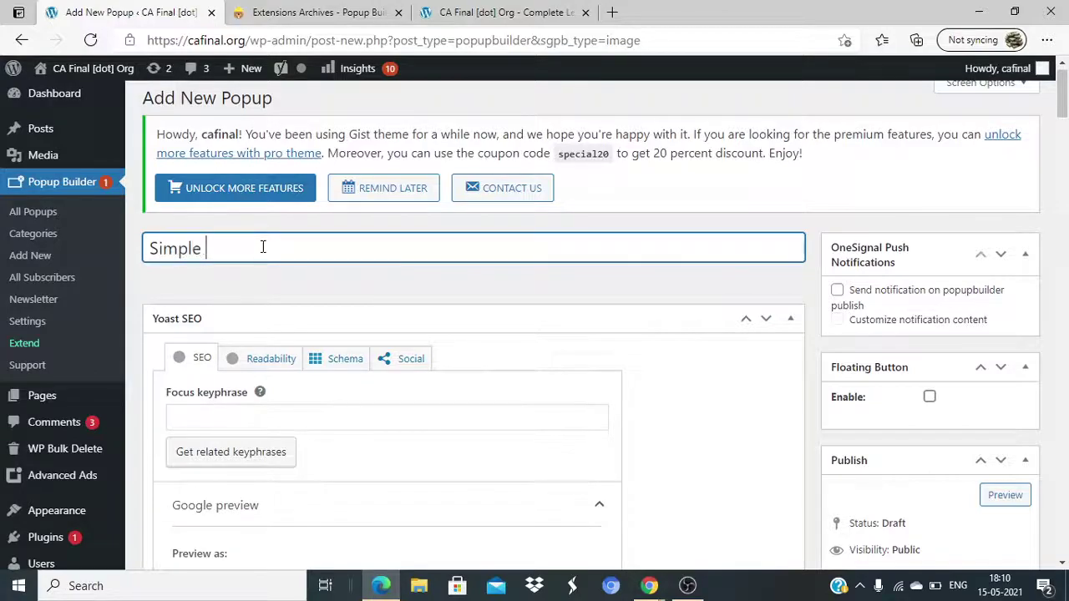
{"action": "type", "text": " Notice"}
{"action": "scroll", "coordinate": [650, 224], "scroll_direction": "down", "scroll_amount": 1}
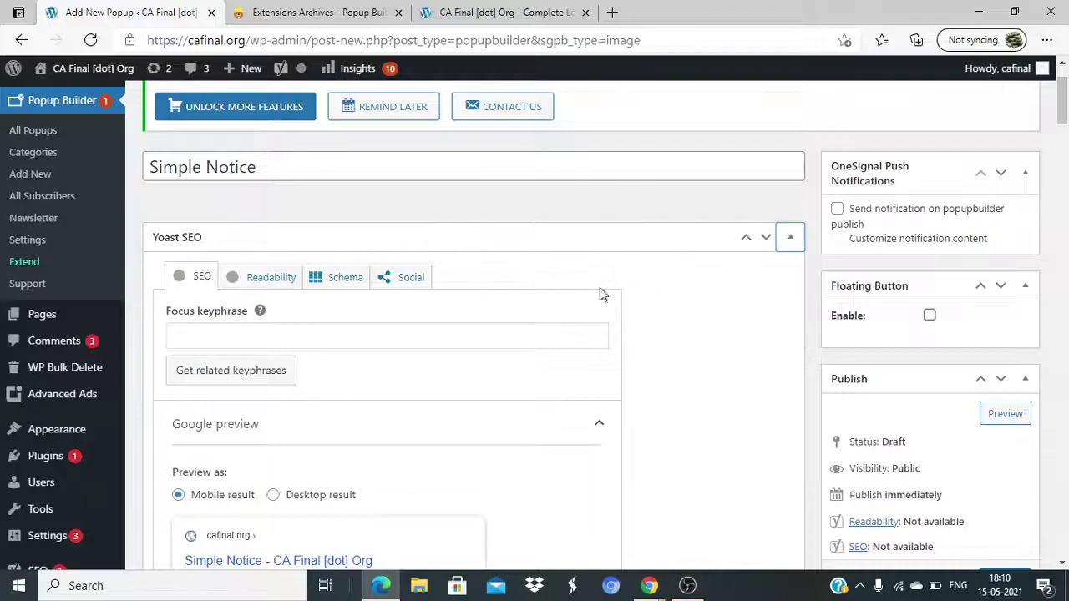
Collapse the Yoast SEO panel and open the media uploader from Select image
{"action": "left_click", "coordinate": [791, 239]}
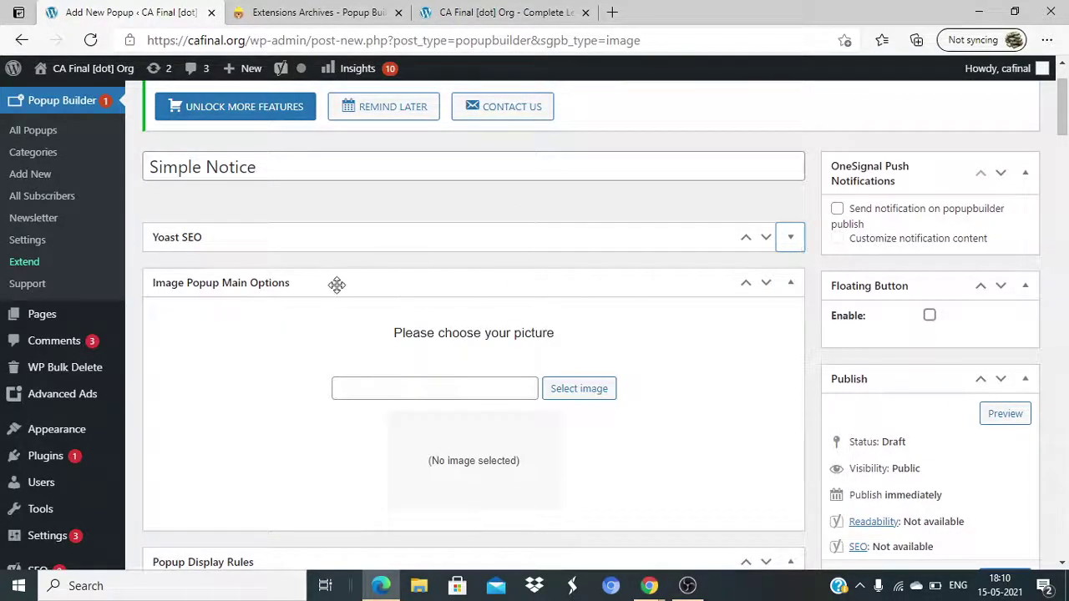
{"action": "scroll", "coordinate": [636, 404], "scroll_direction": "down", "scroll_amount": 1}
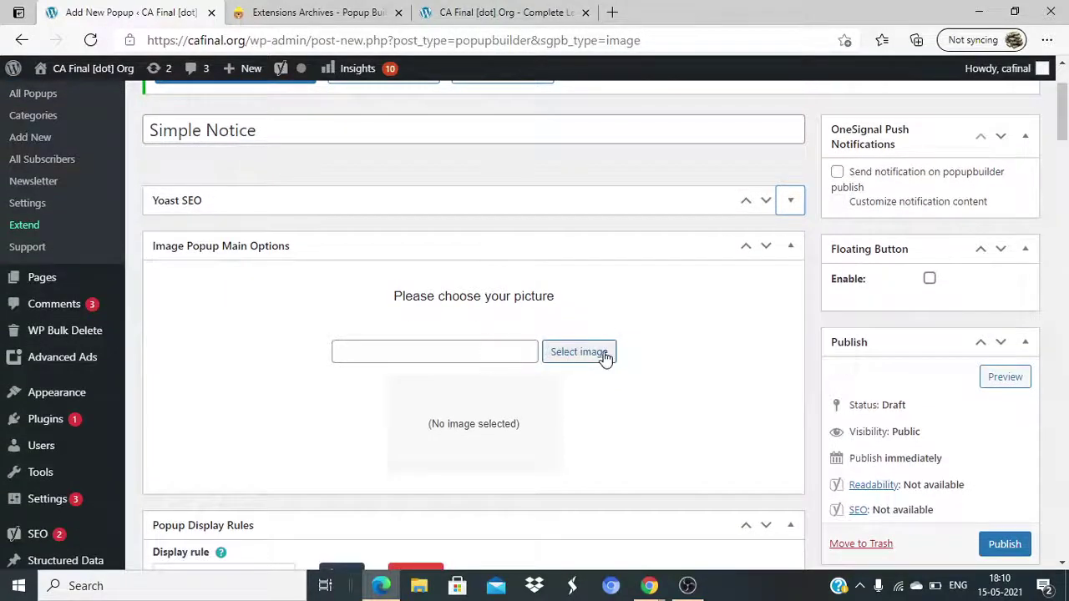
{"action": "left_click", "coordinate": [579, 351]}
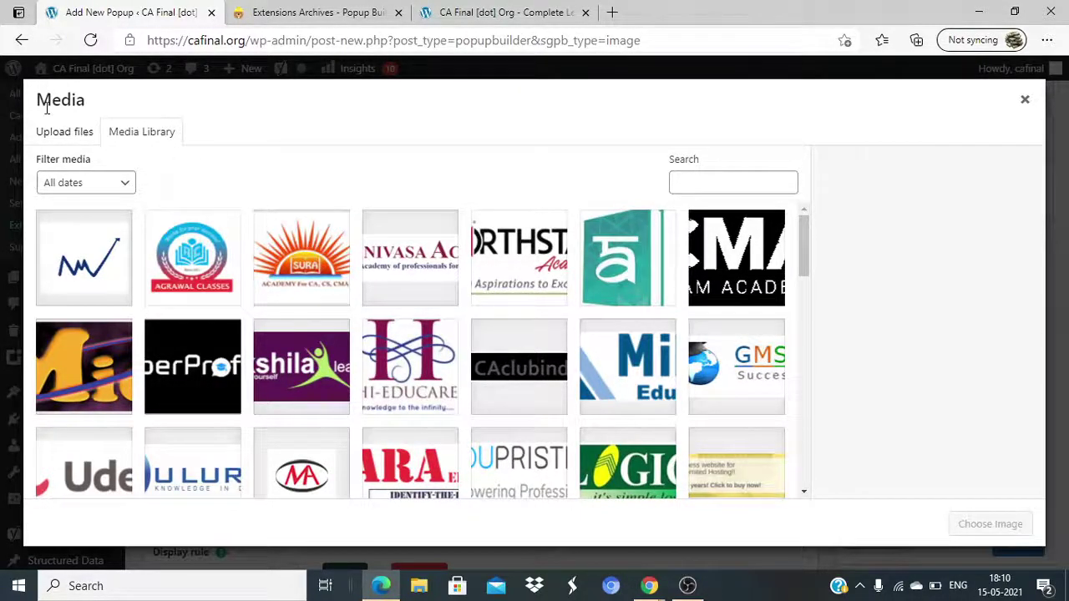
{"action": "left_click", "coordinate": [83, 146]}
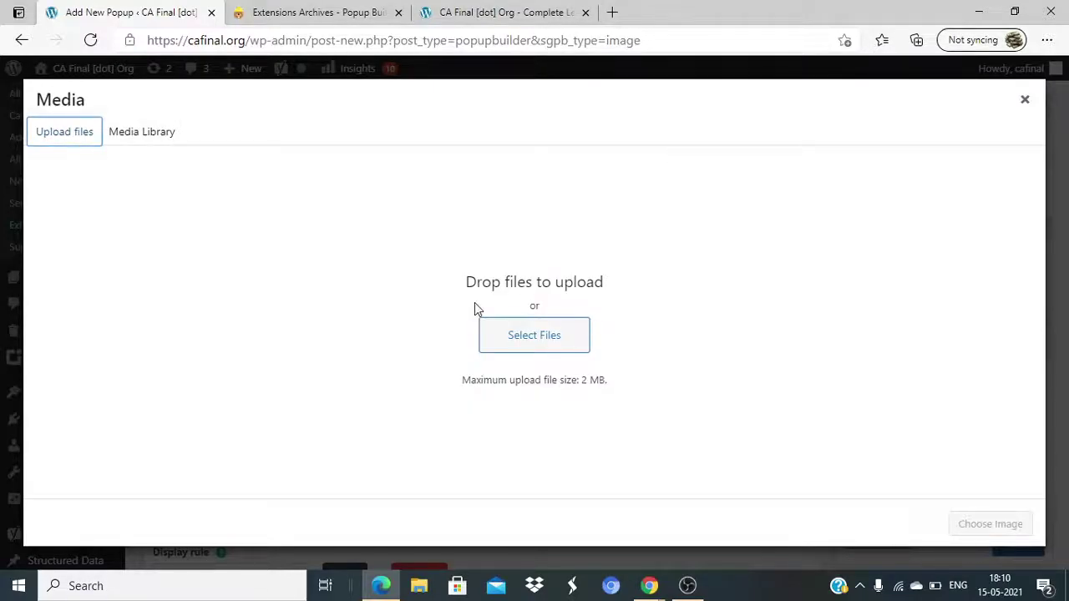
{"action": "left_click", "coordinate": [549, 341]}
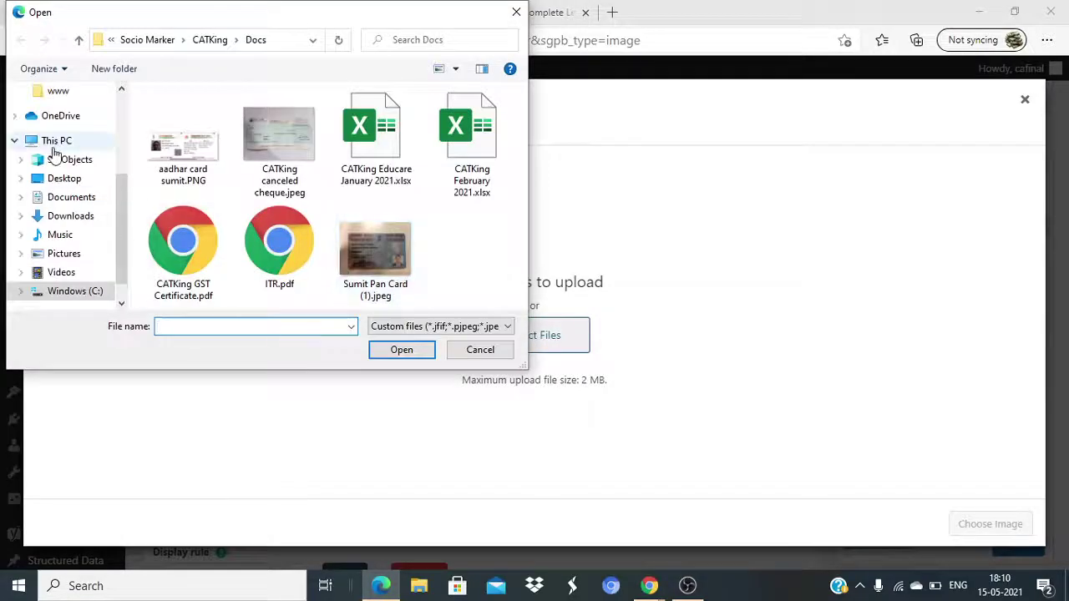
Upload 'bulk delete comments in 1 click.png' from the Desktop's delete folder
{"action": "left_click", "coordinate": [65, 179]}
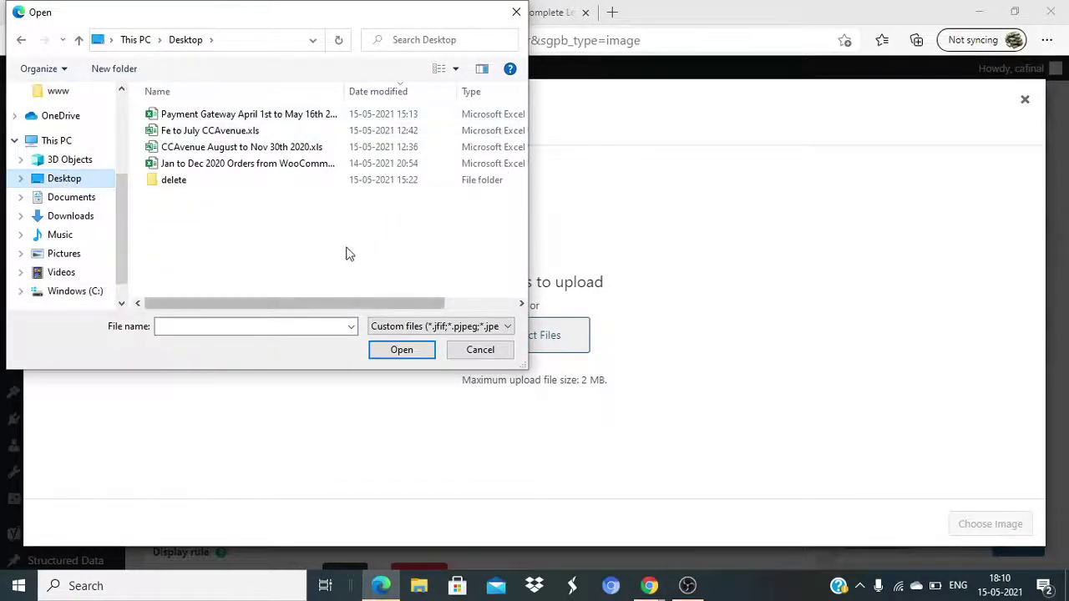
{"action": "double_click", "coordinate": [175, 181]}
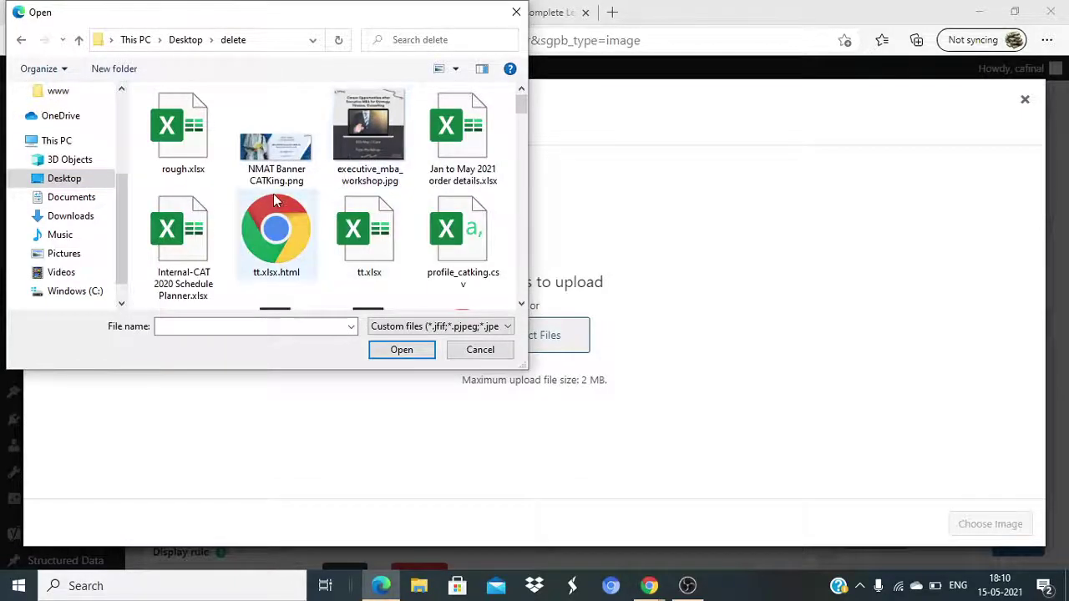
{"action": "scroll", "coordinate": [275, 200], "scroll_direction": "down", "scroll_amount": 3}
{"action": "scroll", "coordinate": [275, 203], "scroll_direction": "down", "scroll_amount": 2}
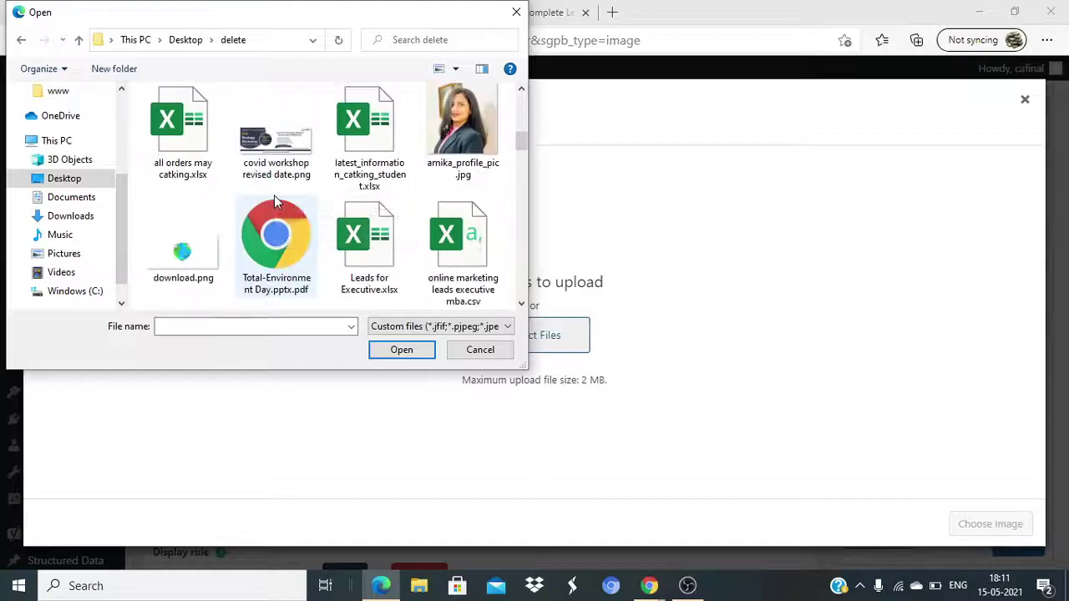
{"action": "scroll", "coordinate": [277, 204], "scroll_direction": "down", "scroll_amount": 3}
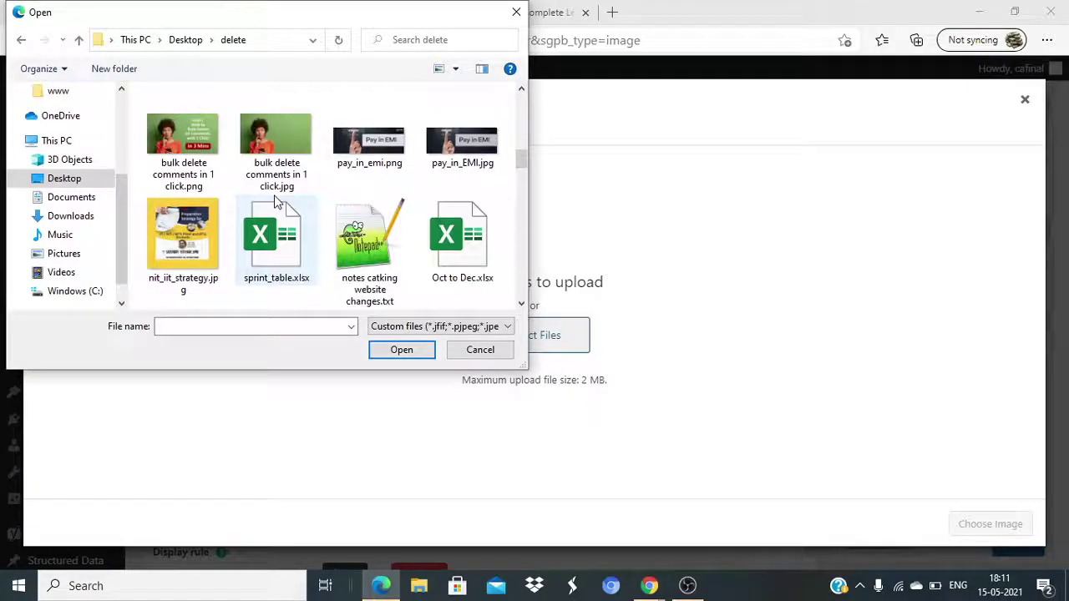
{"action": "double_click", "coordinate": [189, 150]}
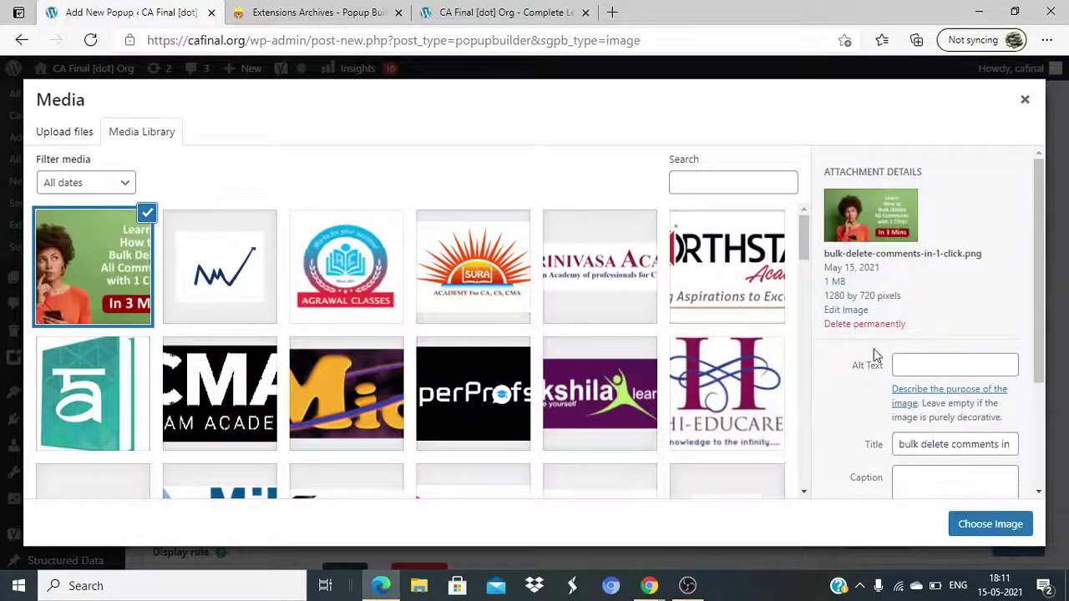
{"action": "scroll", "coordinate": [875, 355], "scroll_direction": "down", "scroll_amount": 1}
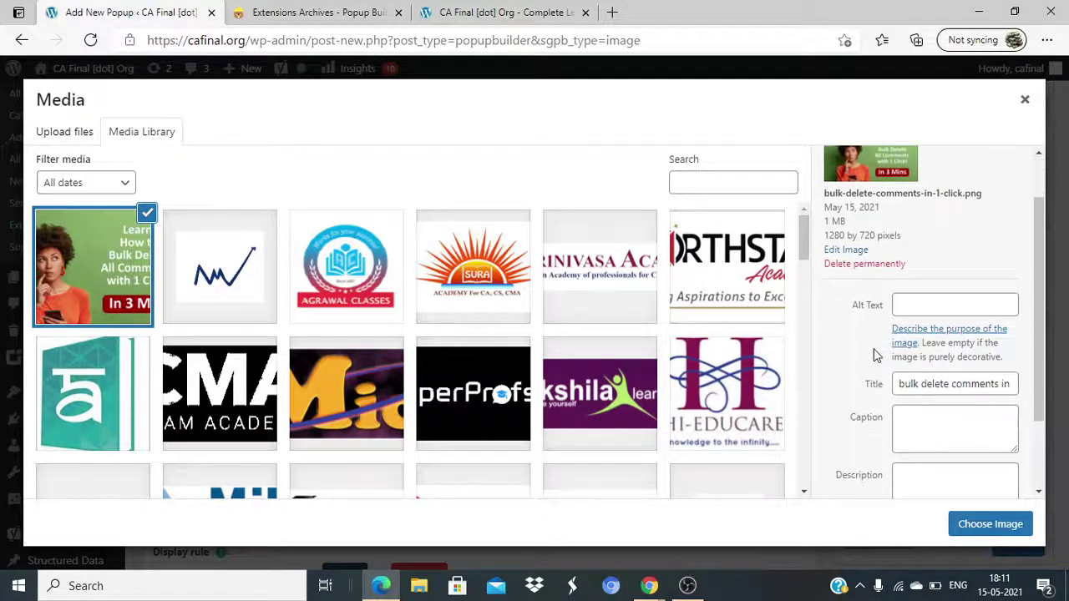
Use the uploaded picture as the popup image
{"action": "left_click", "coordinate": [973, 525]}
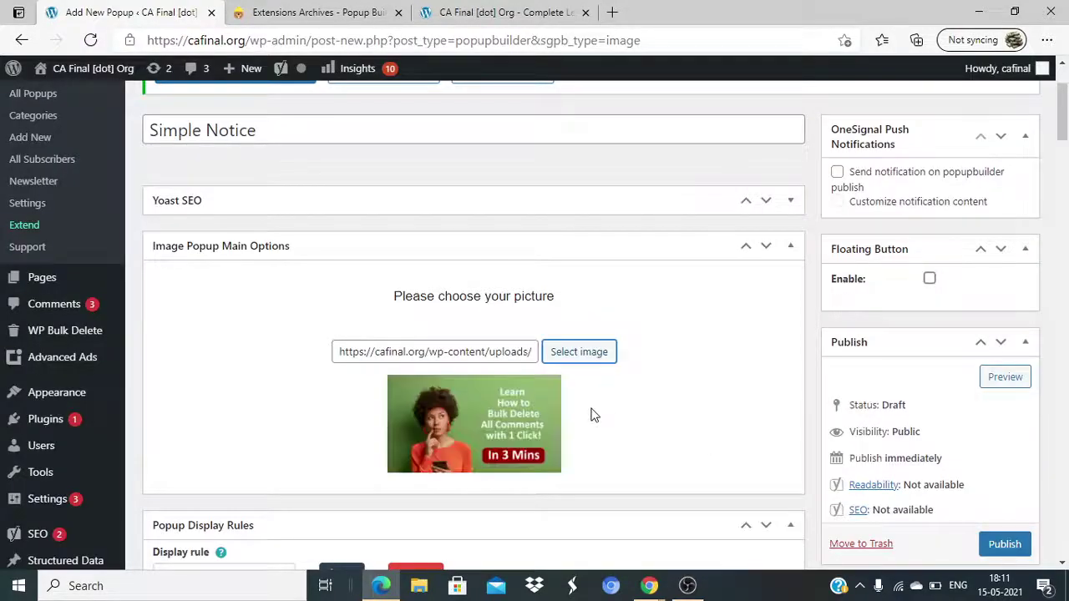
{"action": "scroll", "coordinate": [590, 415], "scroll_direction": "down", "scroll_amount": 2}
{"action": "scroll", "coordinate": [590, 415], "scroll_direction": "up", "scroll_amount": 2}
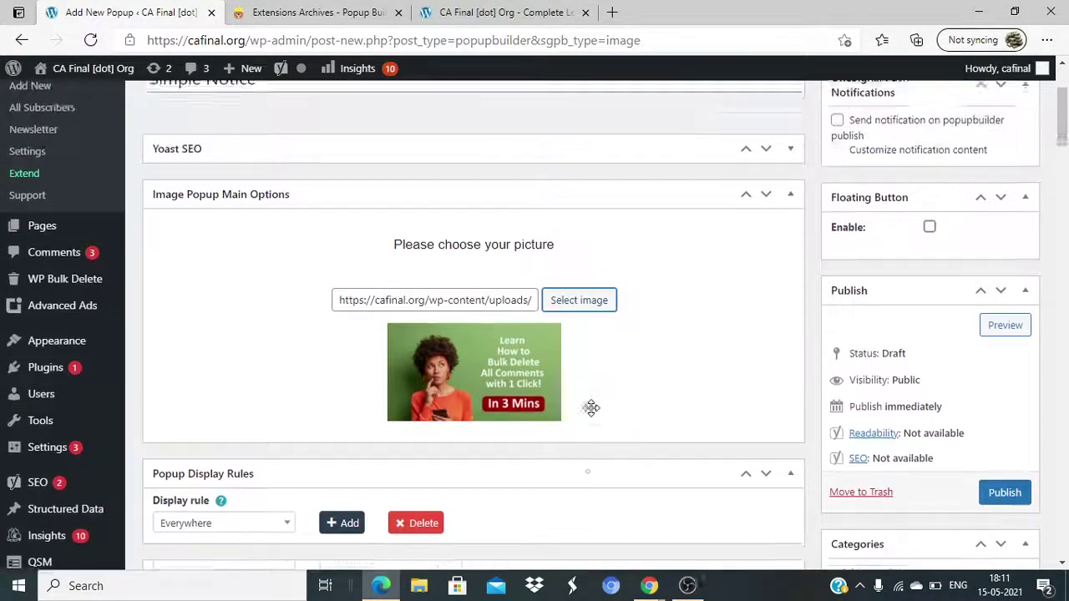
{"action": "scroll", "coordinate": [590, 415], "scroll_direction": "down", "scroll_amount": 5}
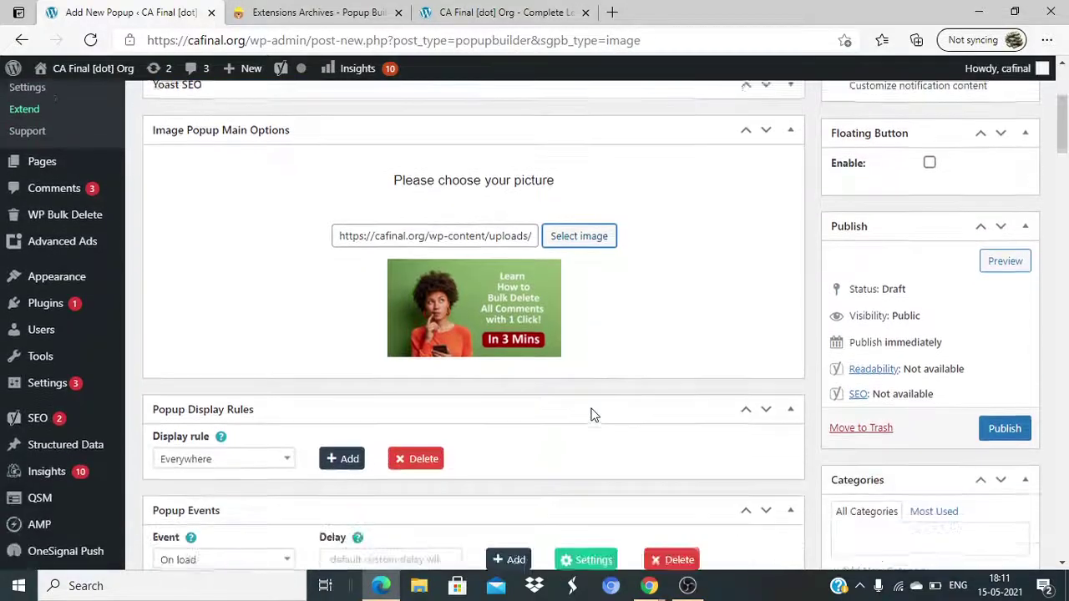
{"action": "scroll", "coordinate": [590, 415], "scroll_direction": "down", "scroll_amount": 1}
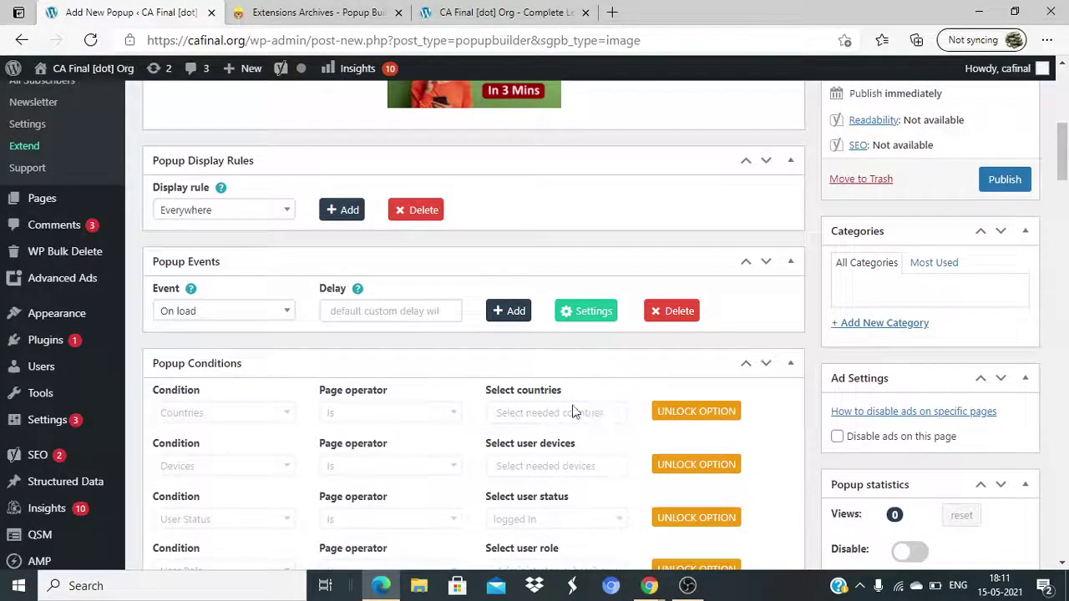
Set the popup's Display rule to Post category, then bring up the live site
{"action": "left_click", "coordinate": [264, 208]}
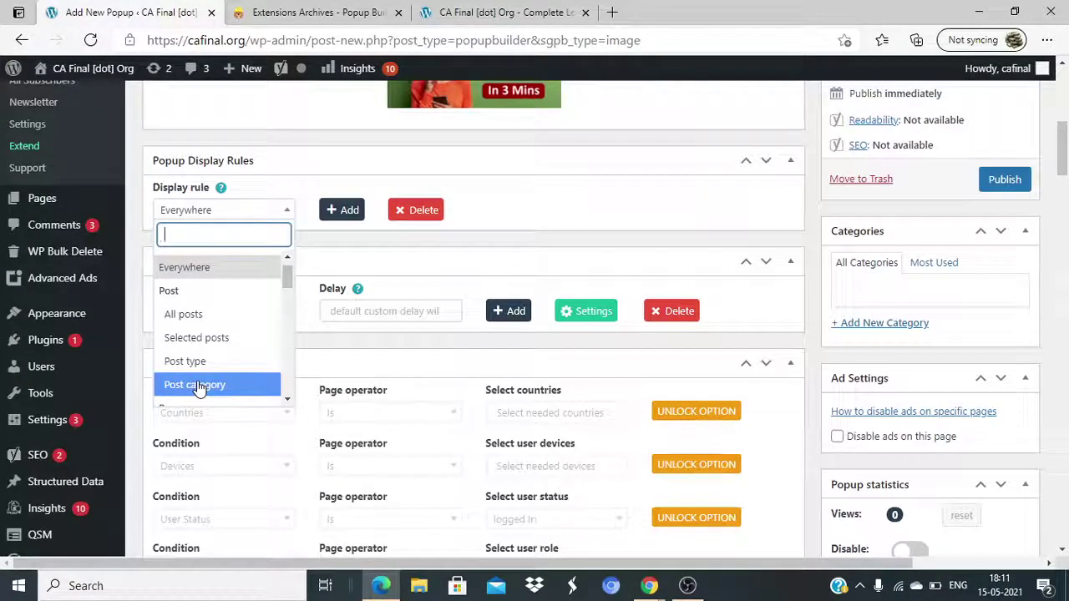
{"action": "left_click", "coordinate": [199, 385]}
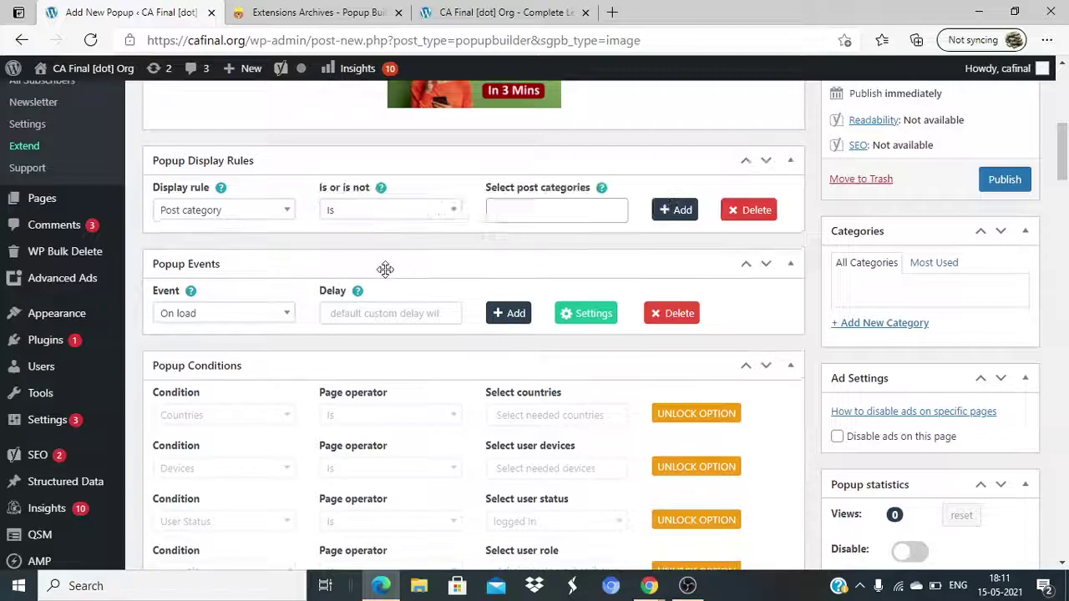
{"action": "left_click", "coordinate": [485, 10]}
{"action": "scroll", "coordinate": [853, 378], "scroll_direction": "down", "scroll_amount": 9}
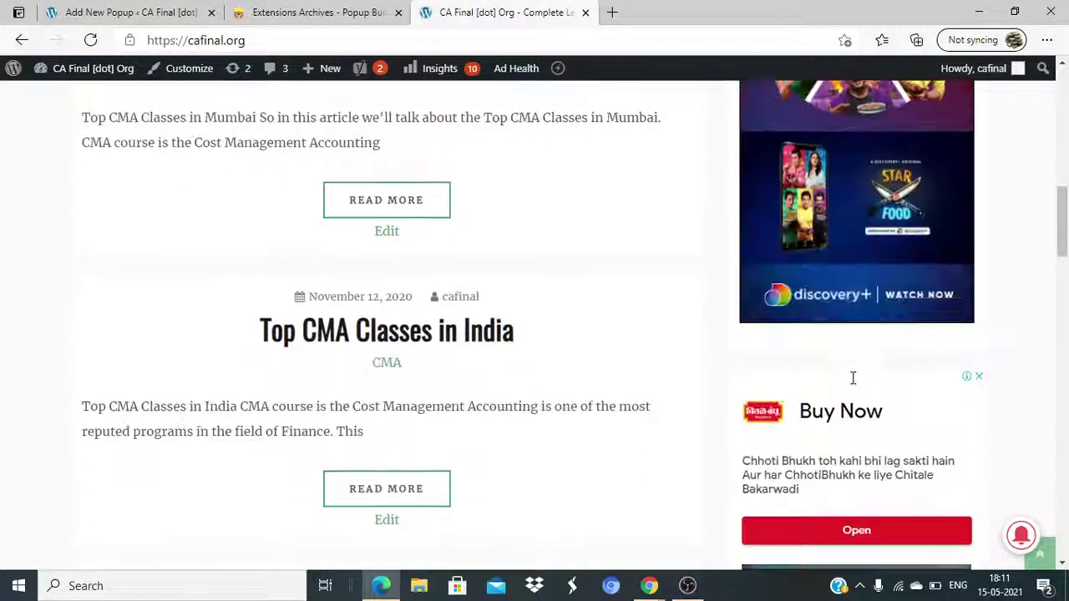
Open the live site's CA Final category archive, dismiss the ad, and select its URL before returning
{"action": "scroll", "coordinate": [853, 378], "scroll_direction": "down", "scroll_amount": 9}
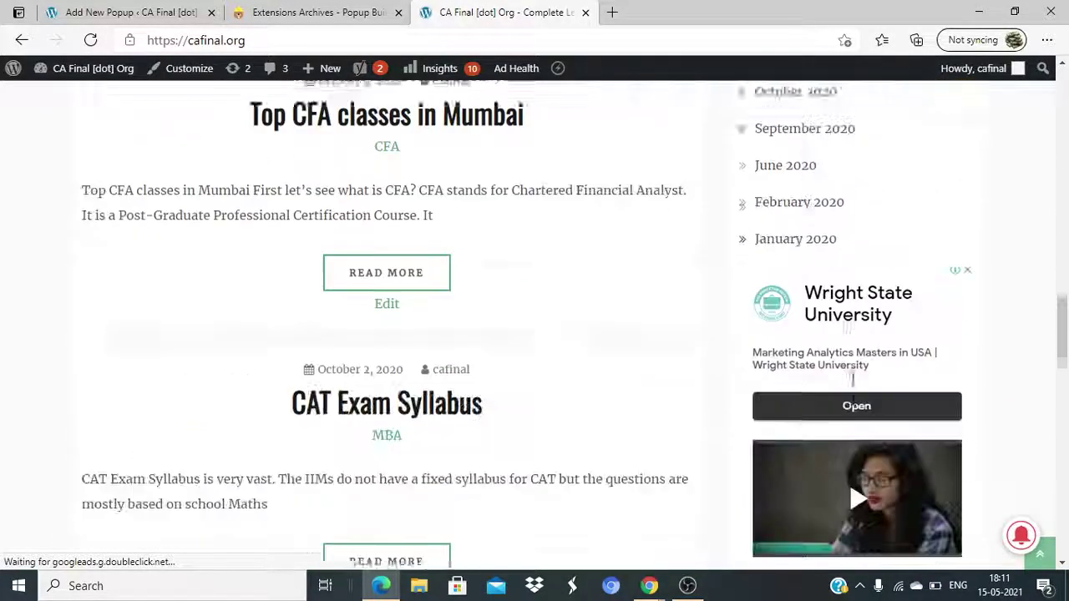
{"action": "scroll", "coordinate": [852, 378], "scroll_direction": "down", "scroll_amount": 6}
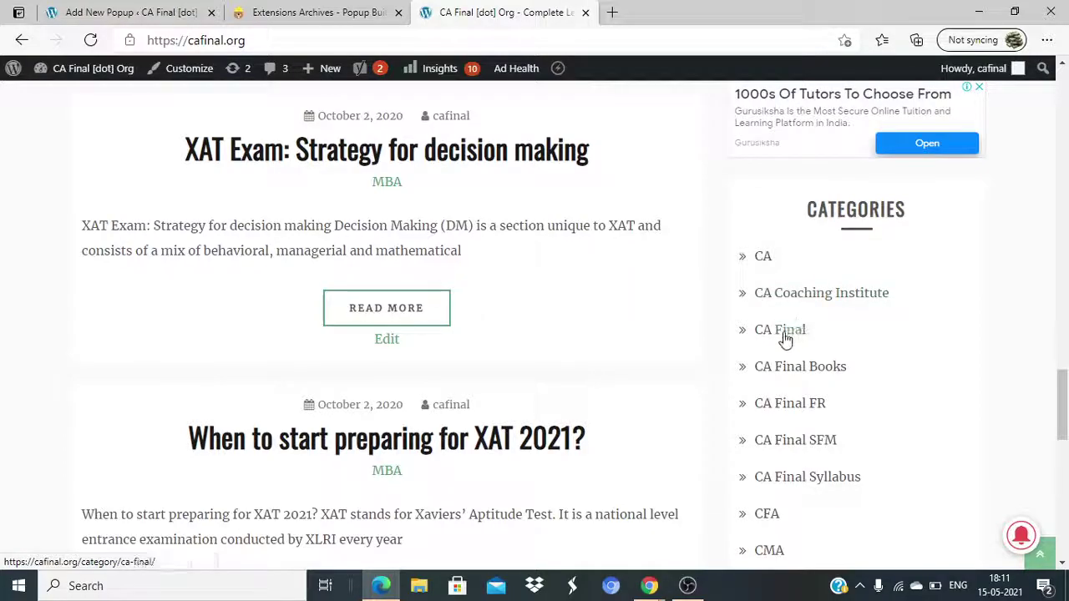
{"action": "left_click", "coordinate": [784, 332]}
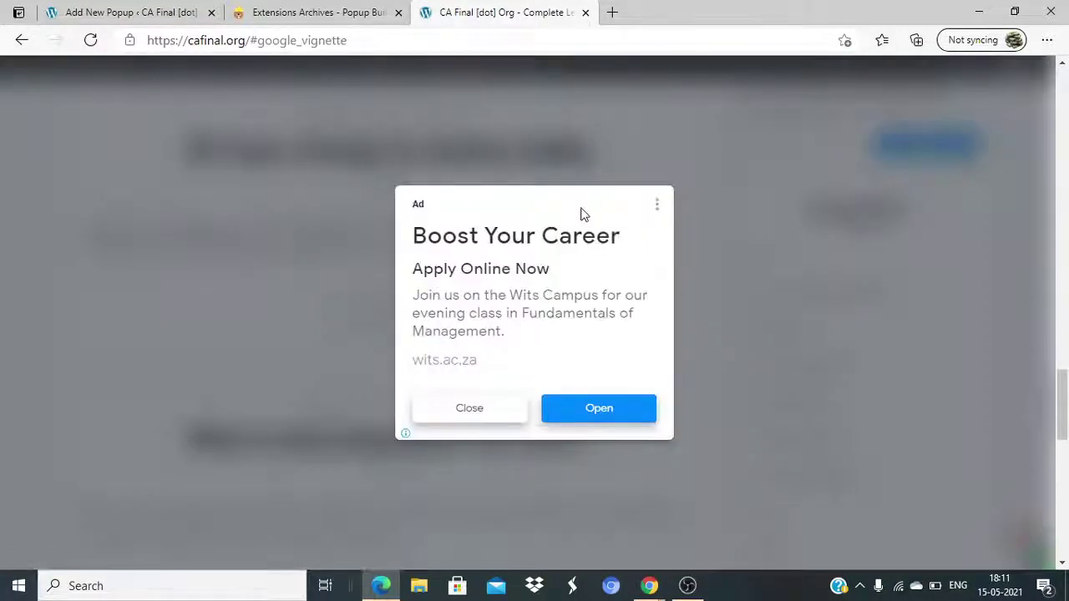
{"action": "left_click", "coordinate": [476, 409]}
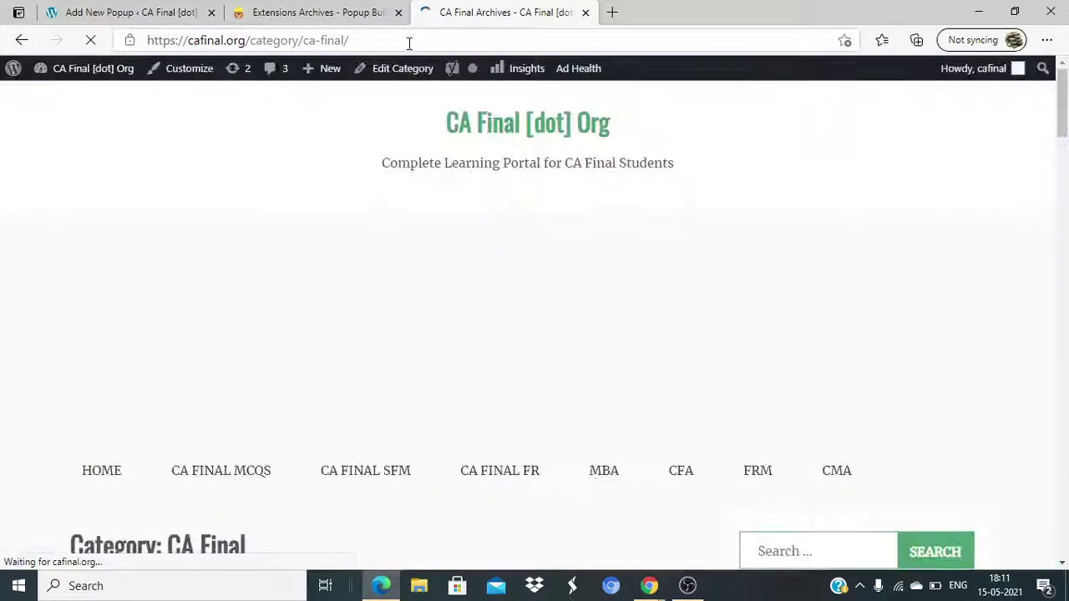
{"action": "left_click", "coordinate": [409, 43]}
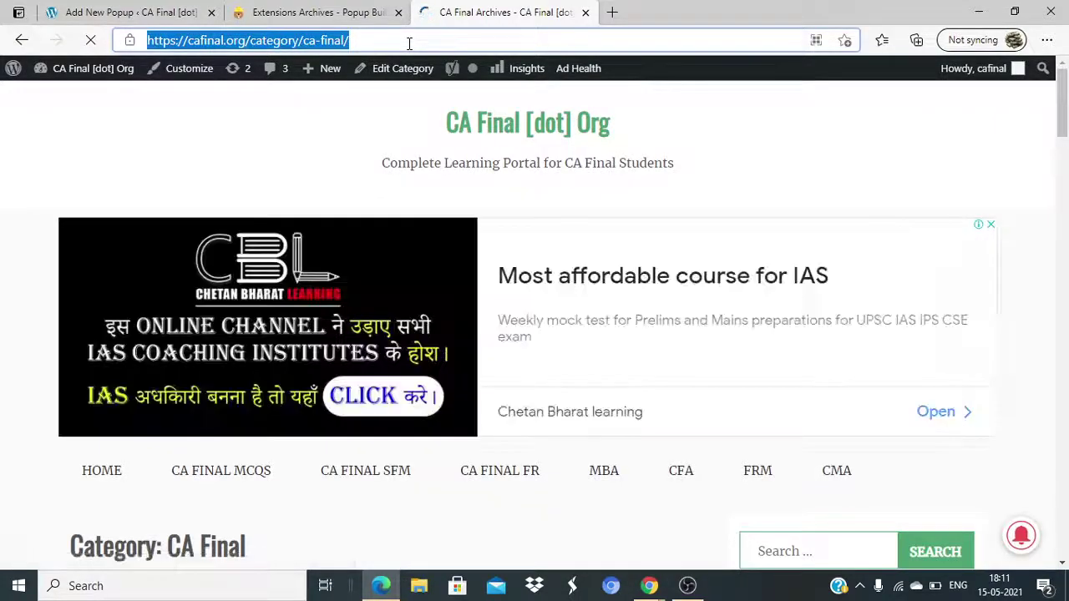
{"action": "left_click", "coordinate": [125, 13]}
Target the CA Final post category in the display rule and publish the popup
{"action": "left_click", "coordinate": [541, 214]}
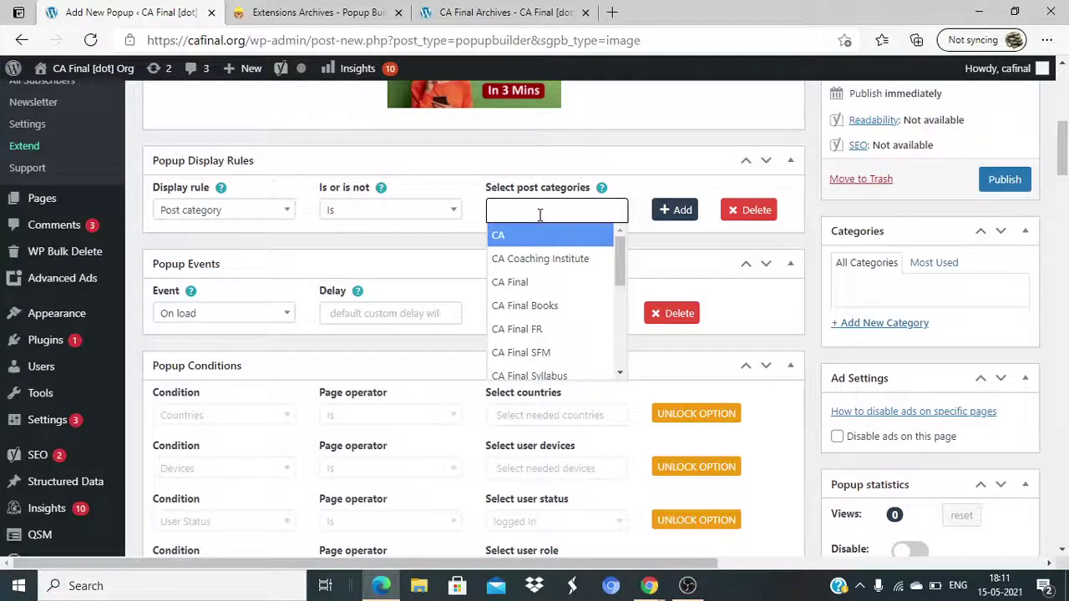
{"action": "left_click", "coordinate": [521, 282]}
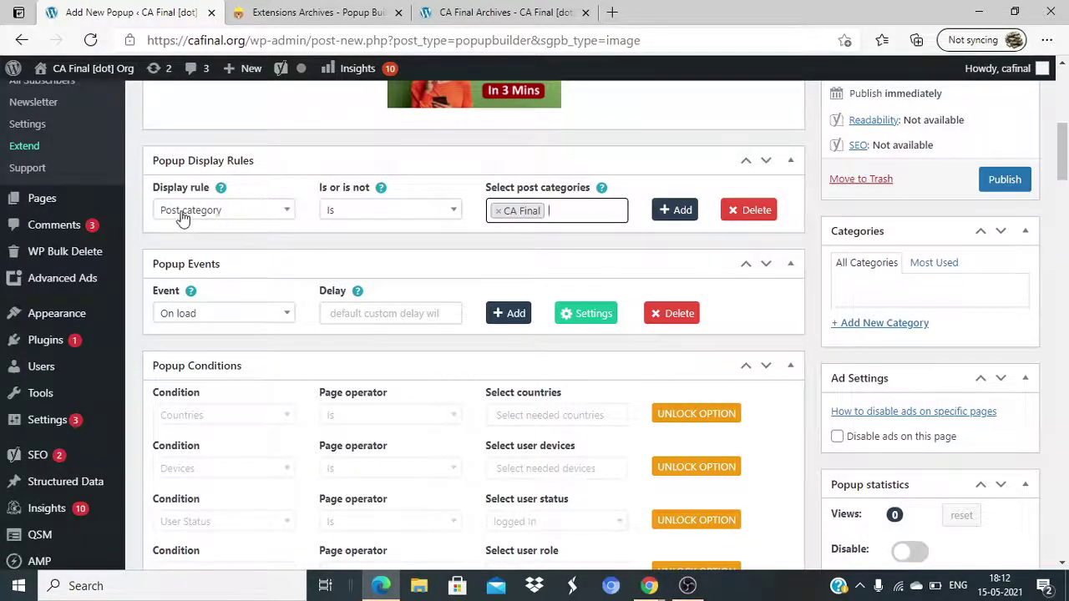
{"action": "left_click", "coordinate": [683, 218]}
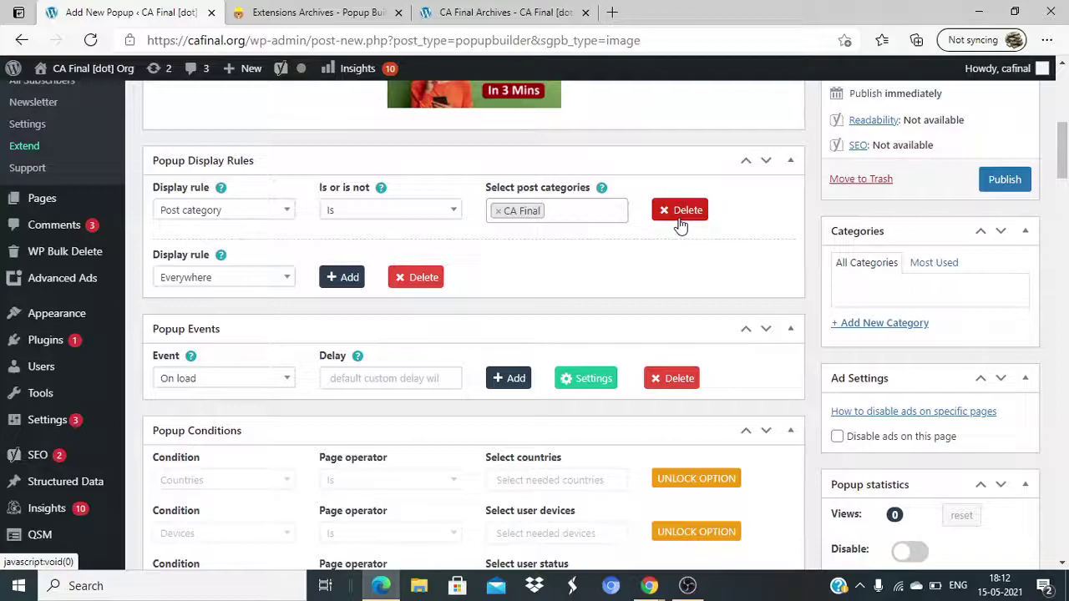
{"action": "scroll", "coordinate": [681, 225], "scroll_direction": "up", "scroll_amount": 1}
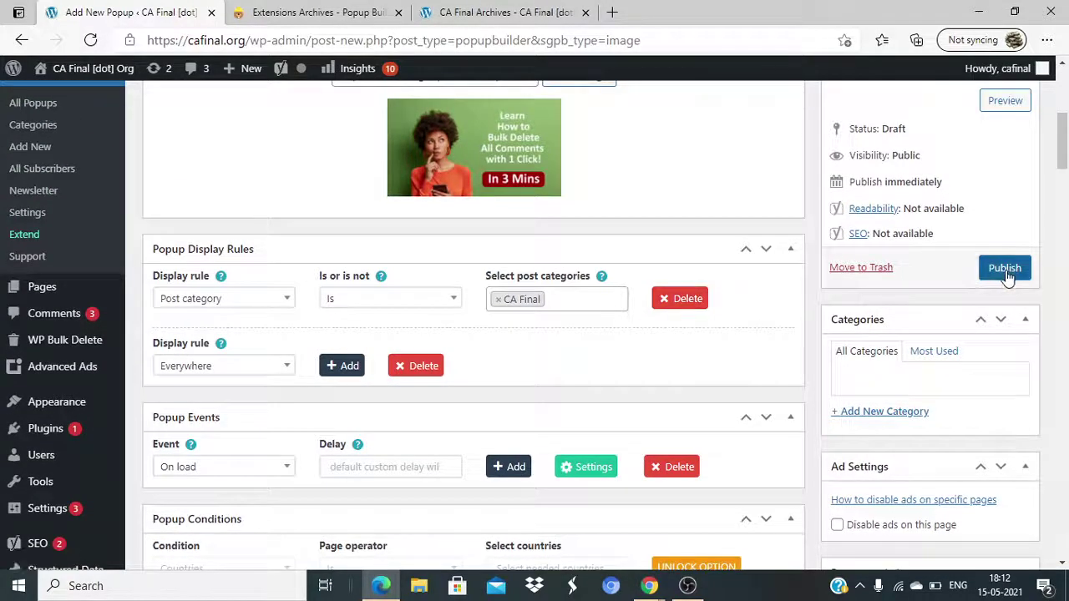
{"action": "left_click", "coordinate": [1004, 268]}
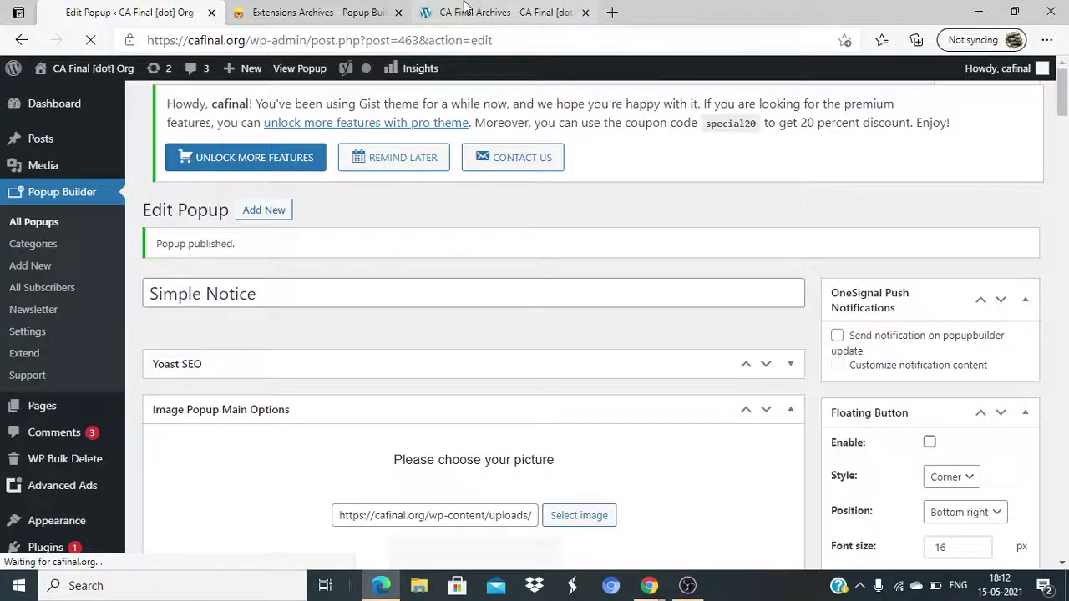
Open the 'Top CA classes in Mumbai' post, close the Simple Notice popup, and return to the editor
{"action": "left_click", "coordinate": [465, 10]}
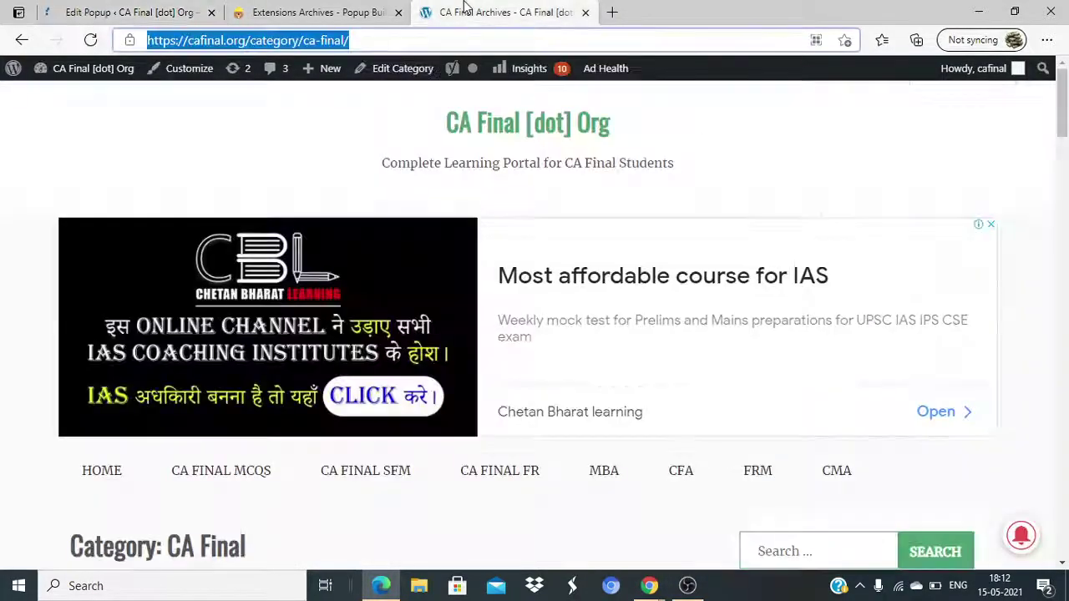
{"action": "scroll", "coordinate": [647, 369], "scroll_direction": "down", "scroll_amount": 3}
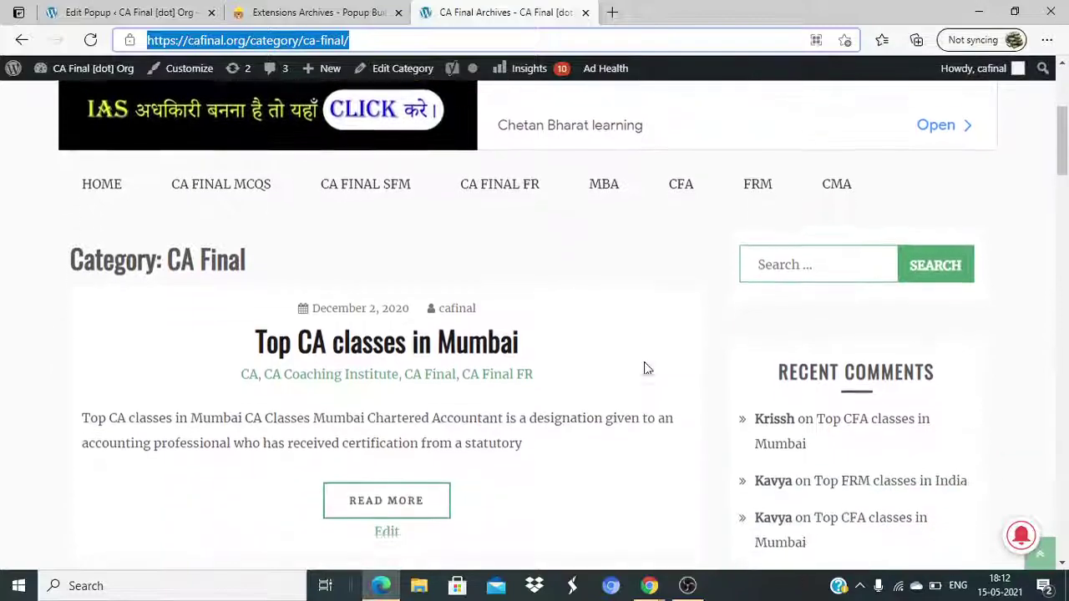
{"action": "left_click", "coordinate": [435, 339]}
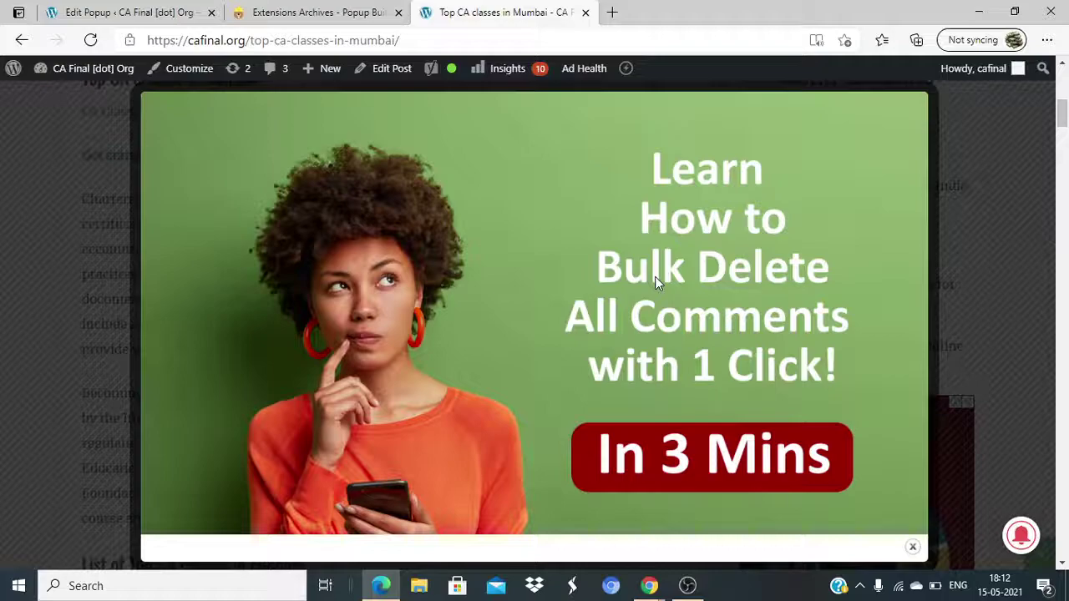
{"action": "left_click", "coordinate": [912, 551]}
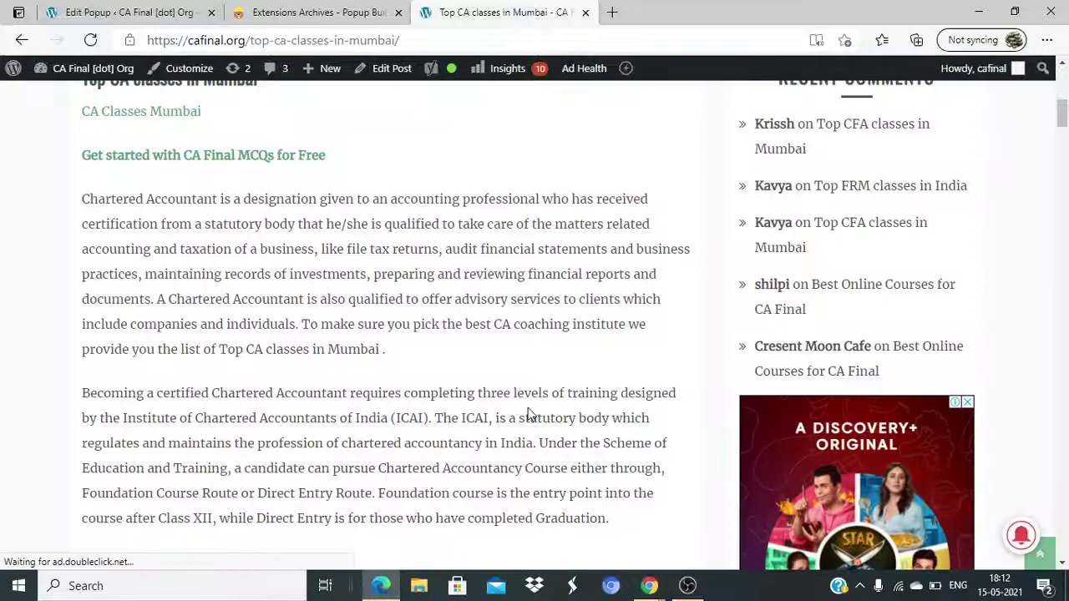
{"action": "scroll", "coordinate": [529, 407], "scroll_direction": "up", "scroll_amount": 3}
{"action": "left_click", "coordinate": [109, 12]}
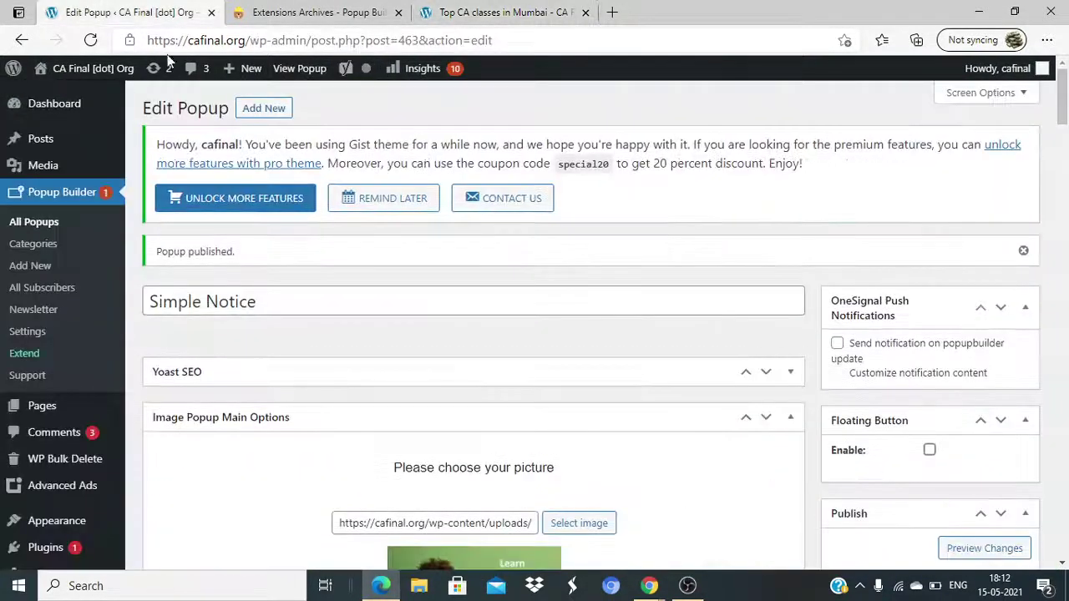
Trash the Simple Notice popup so the Popups list shows no popups found
{"action": "scroll", "coordinate": [480, 324], "scroll_direction": "down", "scroll_amount": 3}
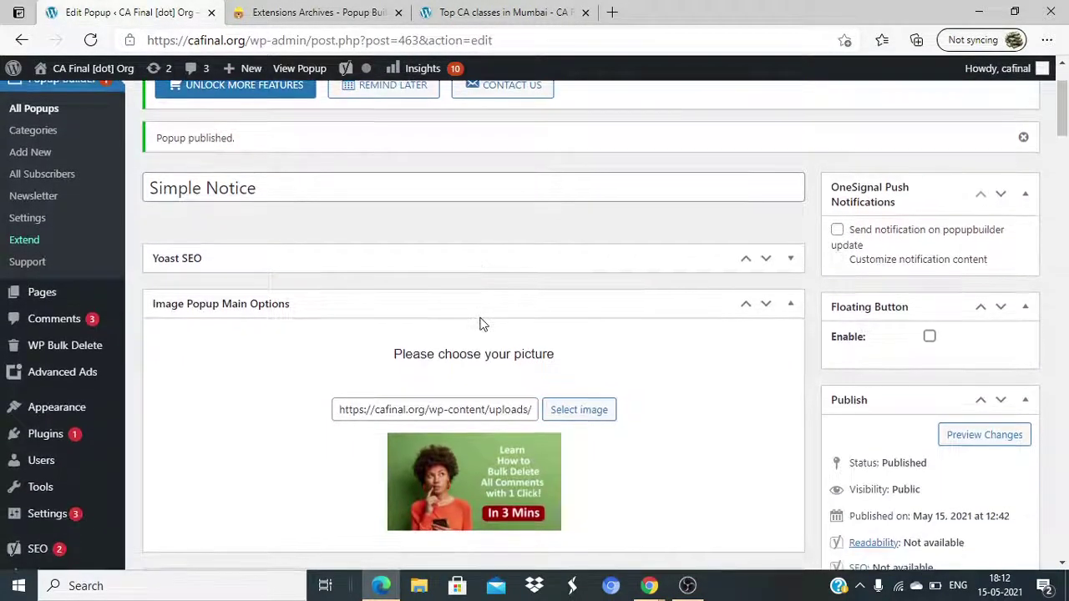
{"action": "scroll", "coordinate": [480, 324], "scroll_direction": "down", "scroll_amount": 2}
{"action": "scroll", "coordinate": [480, 324], "scroll_direction": "up", "scroll_amount": 4}
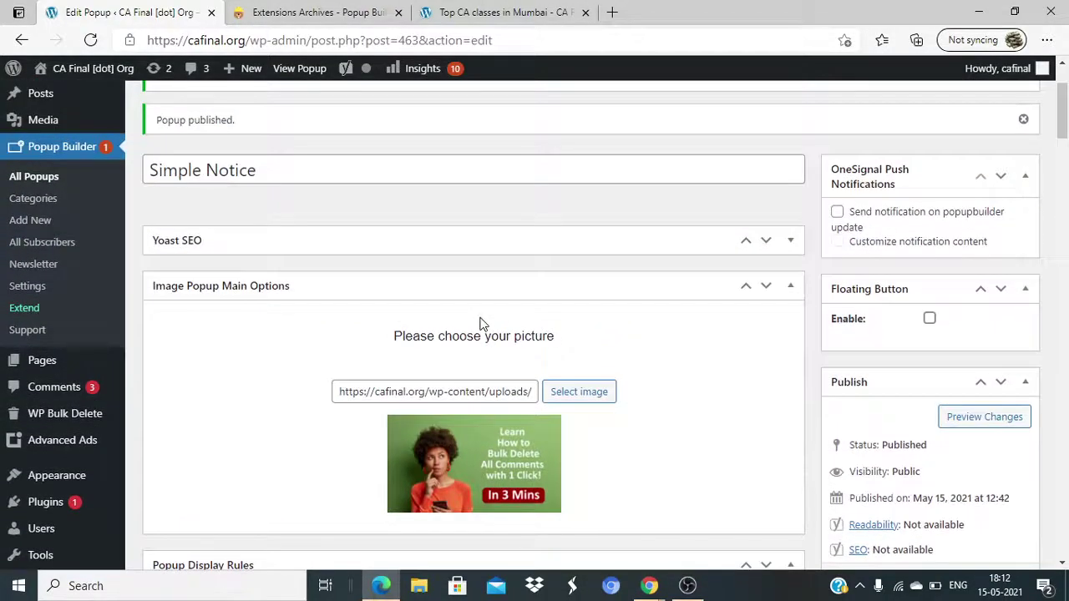
{"action": "scroll", "coordinate": [480, 324], "scroll_direction": "up", "scroll_amount": 2}
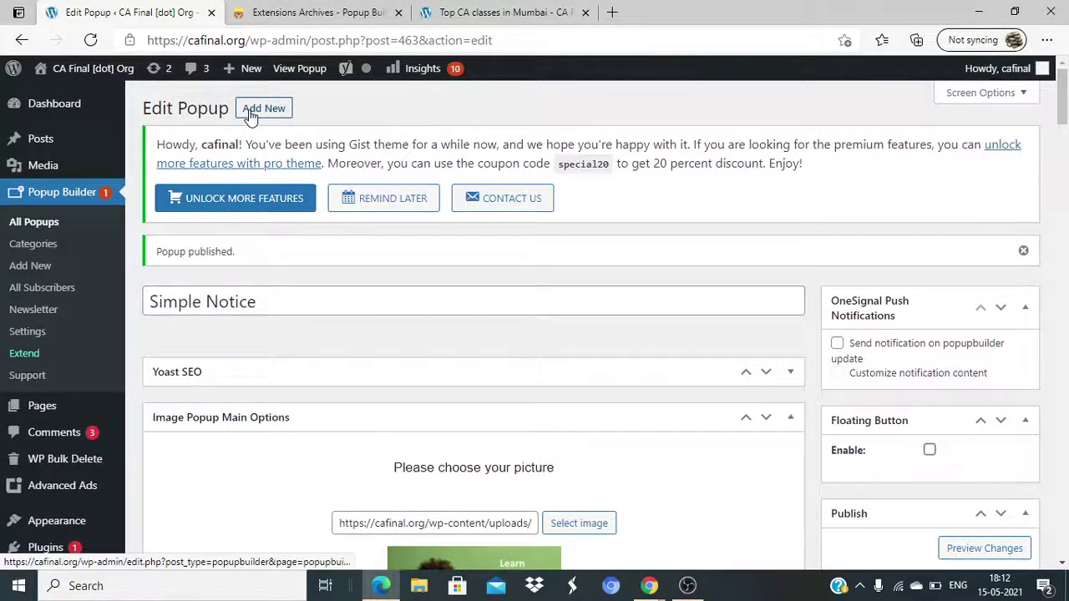
{"action": "scroll", "coordinate": [750, 376], "scroll_direction": "down", "scroll_amount": 4}
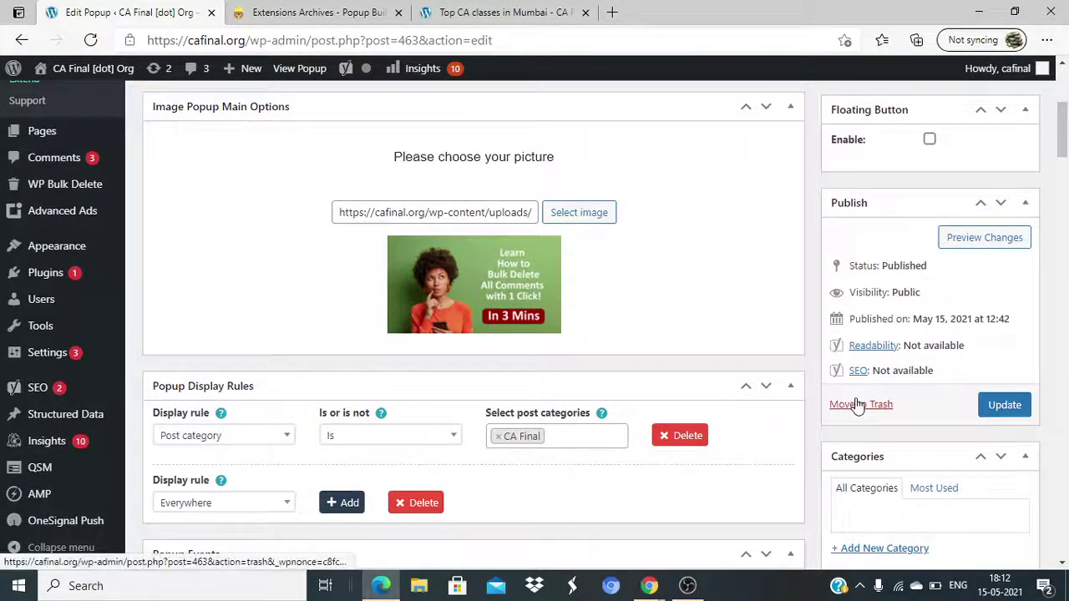
{"action": "left_click", "coordinate": [858, 405]}
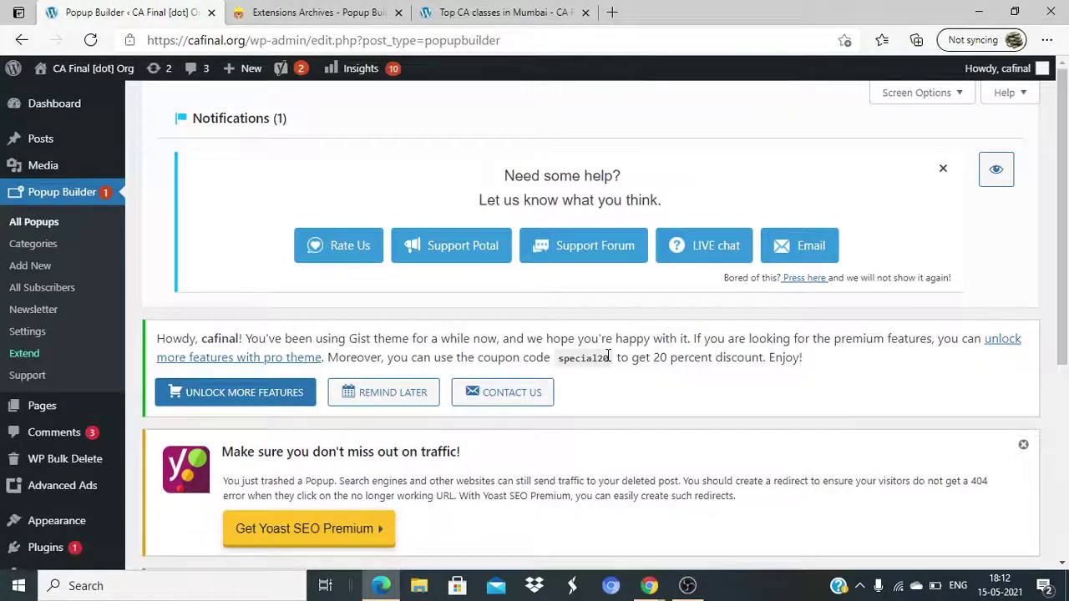
{"action": "scroll", "coordinate": [355, 219], "scroll_direction": "down", "scroll_amount": 4}
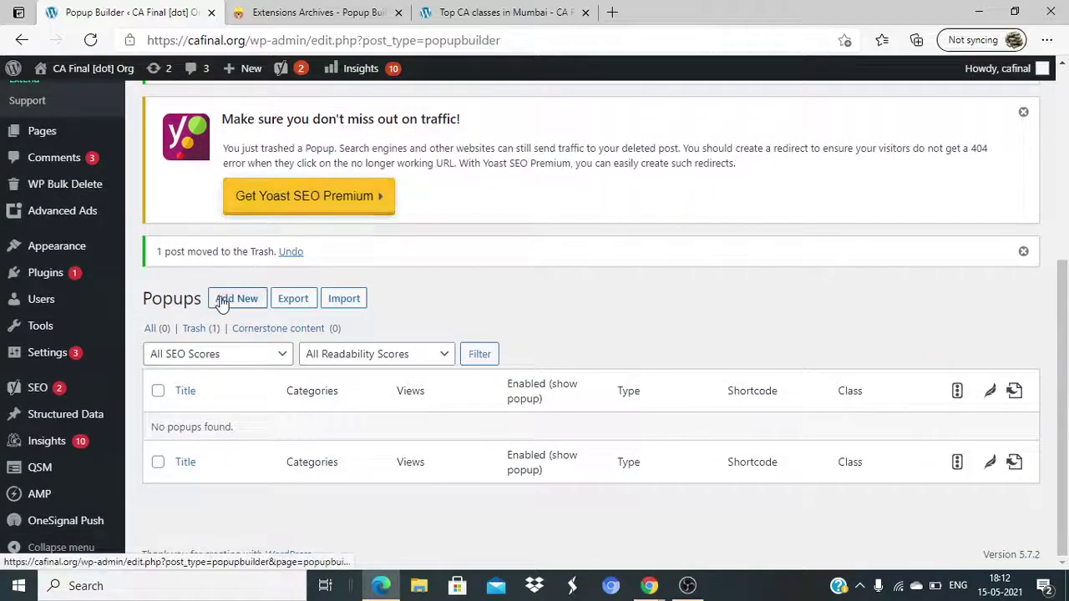
Start a new popup of the HTML type
{"action": "left_click", "coordinate": [221, 302]}
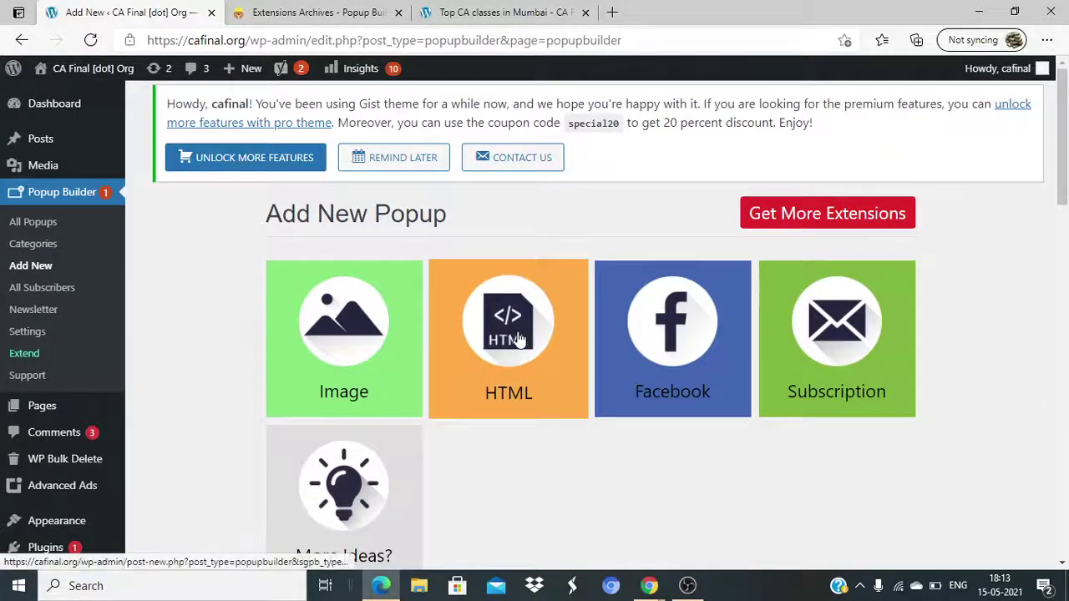
{"action": "left_click", "coordinate": [518, 338]}
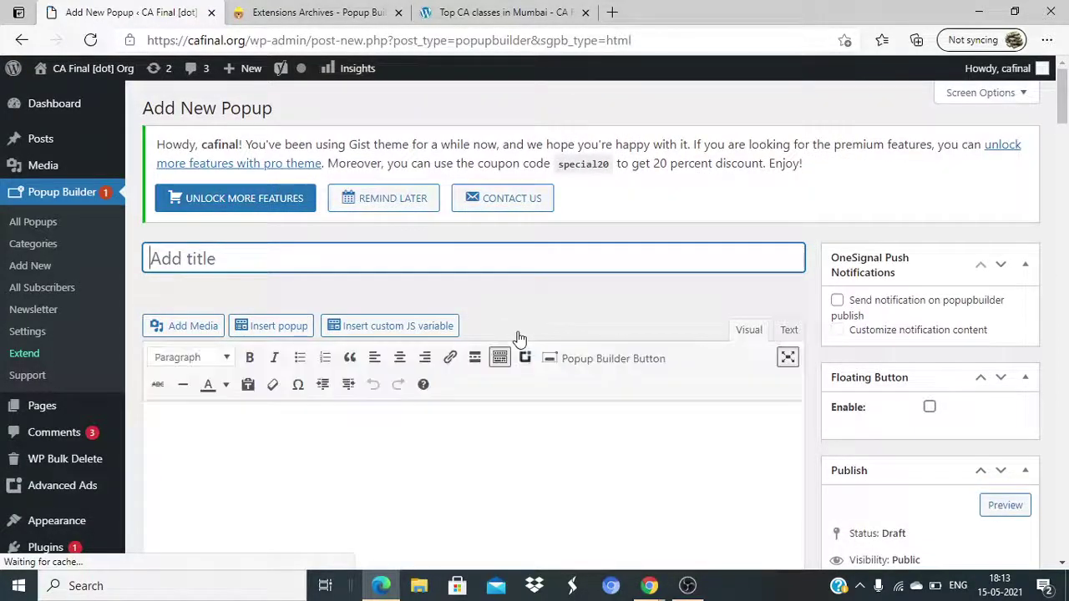
{"action": "scroll", "coordinate": [518, 338], "scroll_direction": "down", "scroll_amount": 2}
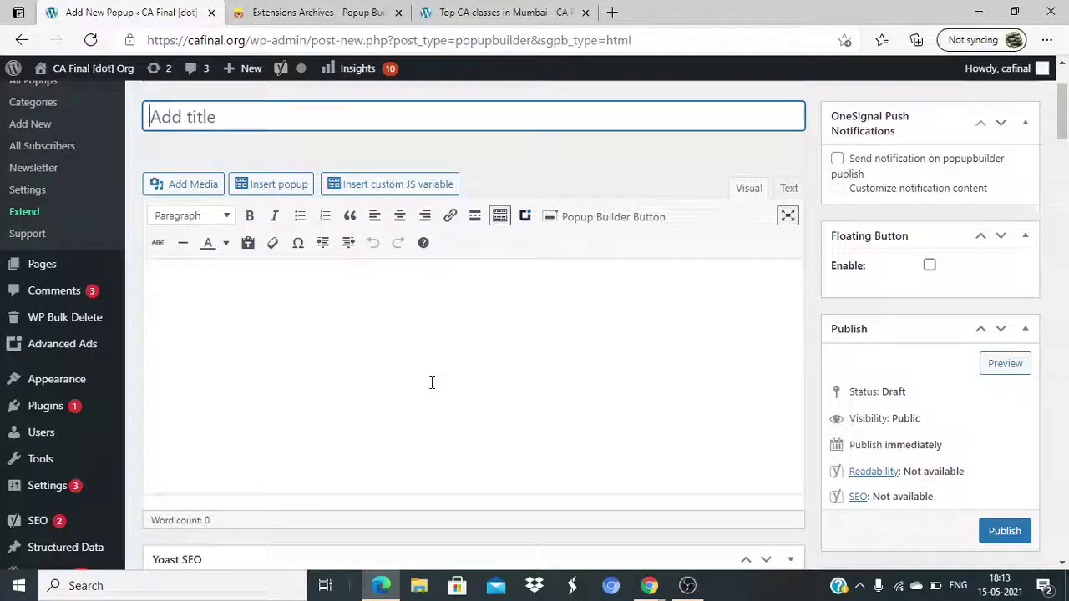
Type the popup title 'WordPress Tutorila', correcting typos along the way
{"action": "type", "text": "WordPr"}
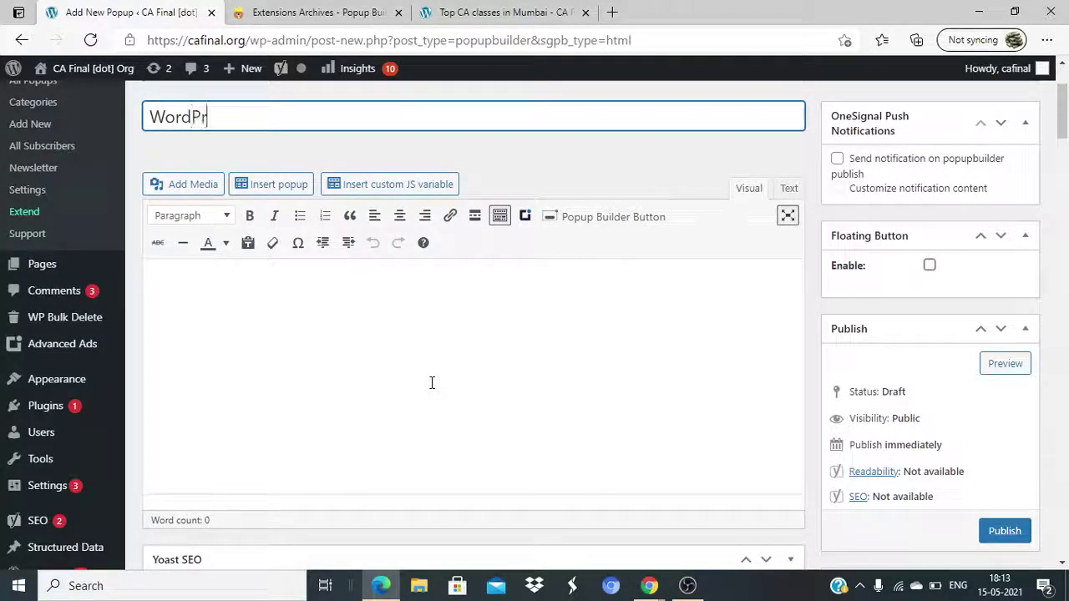
{"action": "type", "text": "ess TUt"}
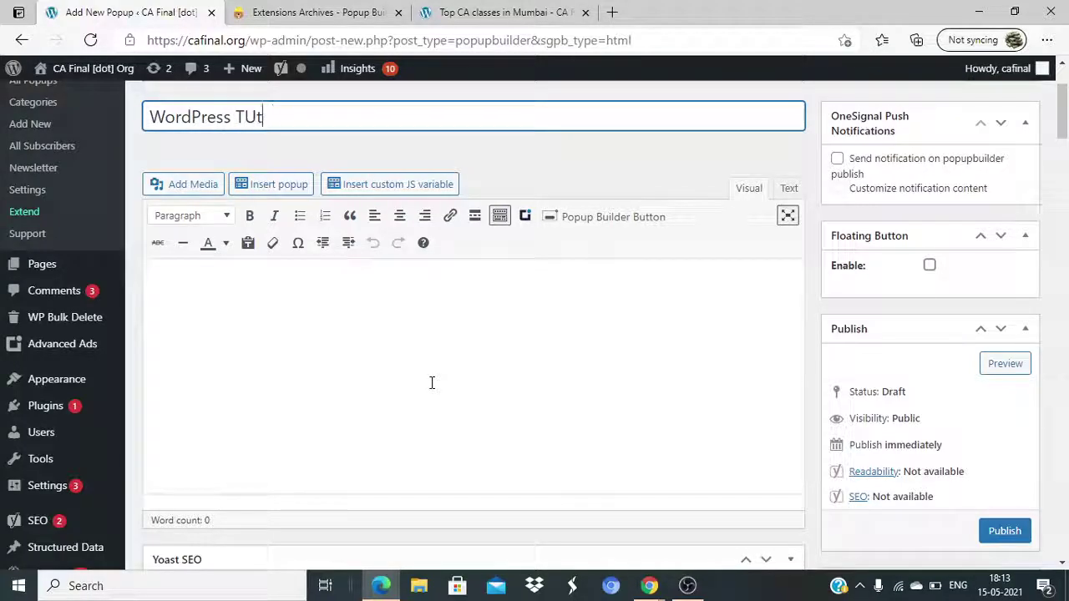
{"action": "key", "text": "BackSpace"}
{"action": "key", "text": "BackSpace"}
Finish the title and insert the bulk delete comments image, centred in the popup content
{"action": "type", "text": "utorila"}
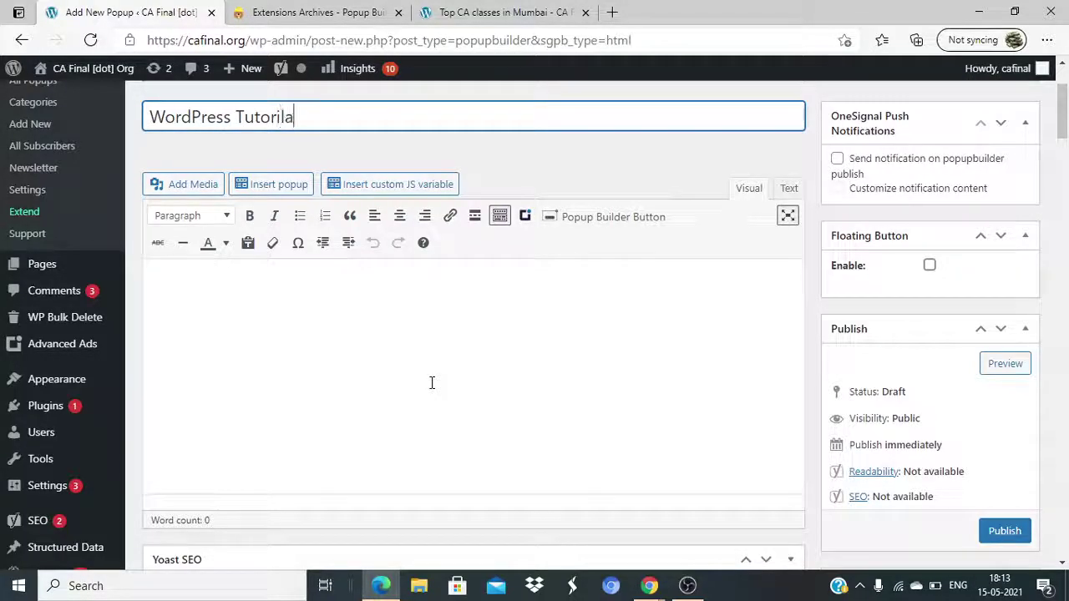
{"action": "left_click", "coordinate": [342, 284]}
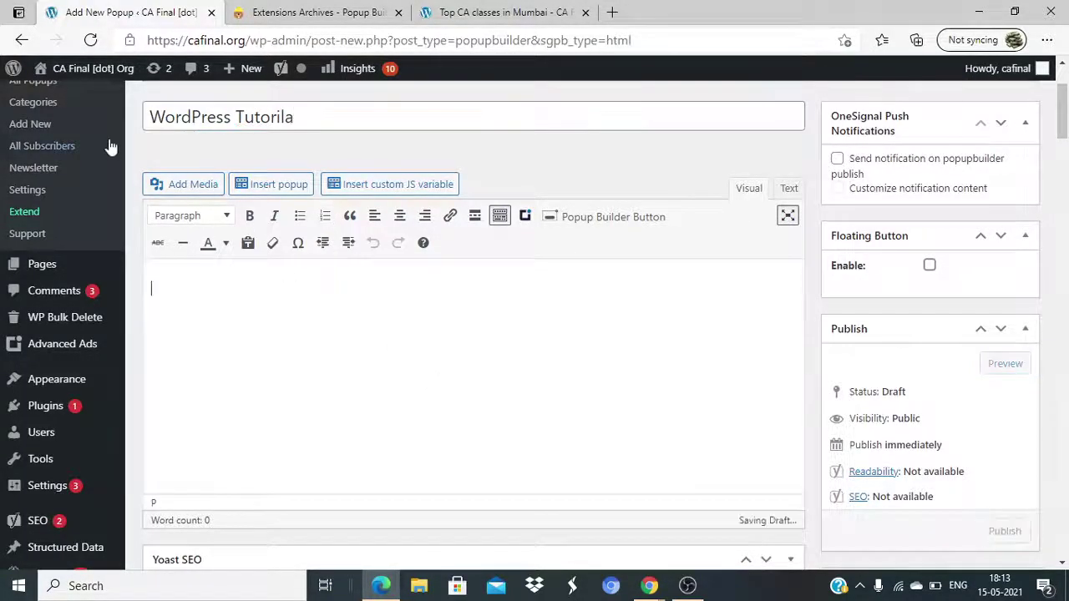
{"action": "left_click", "coordinate": [164, 184]}
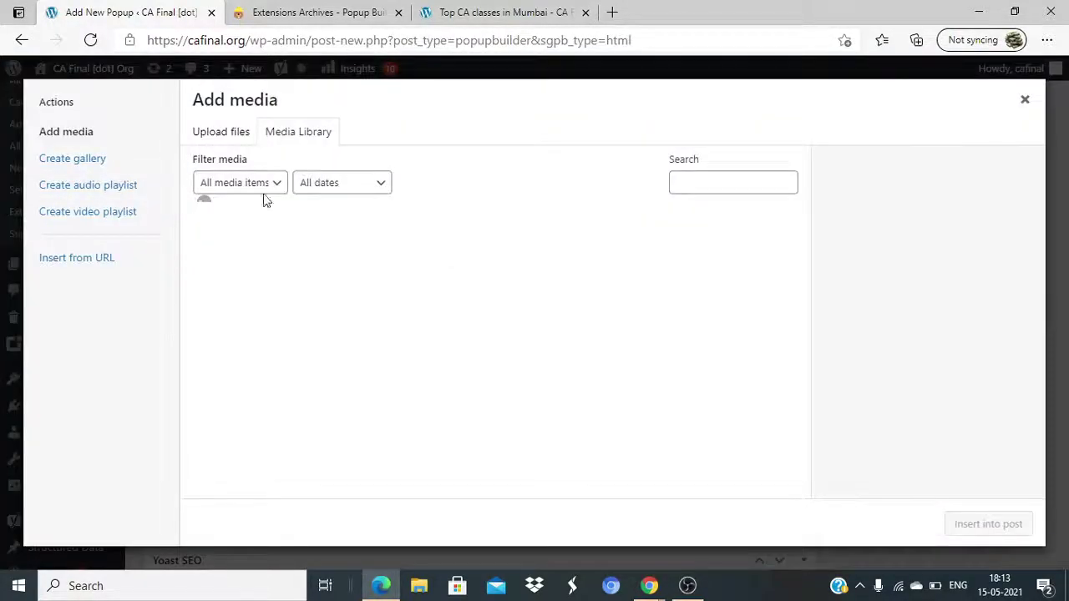
{"action": "left_click", "coordinate": [272, 269]}
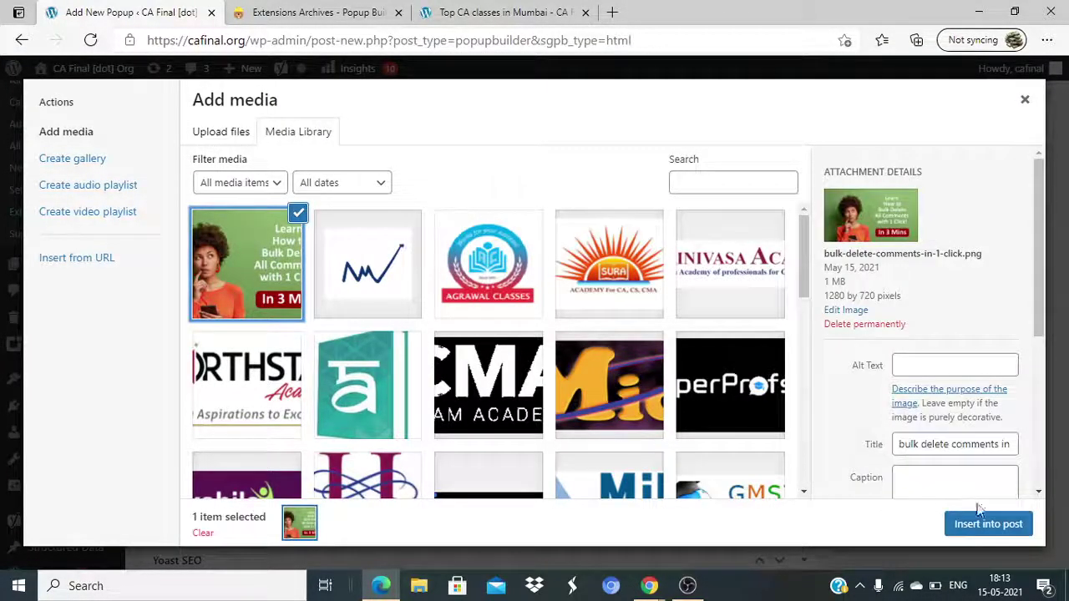
{"action": "left_click", "coordinate": [975, 523]}
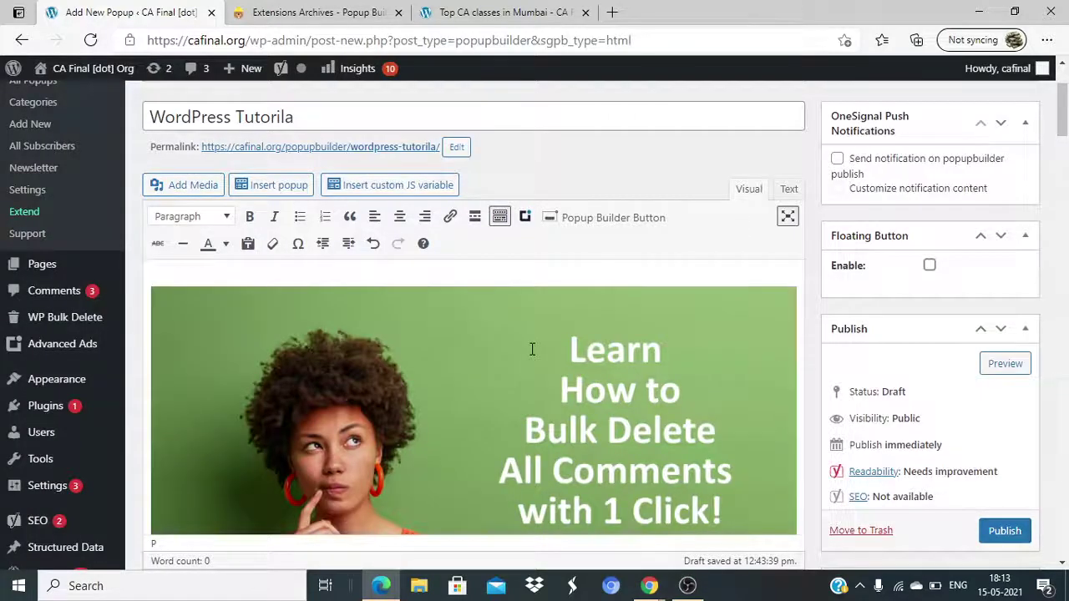
{"action": "left_click", "coordinate": [531, 349]}
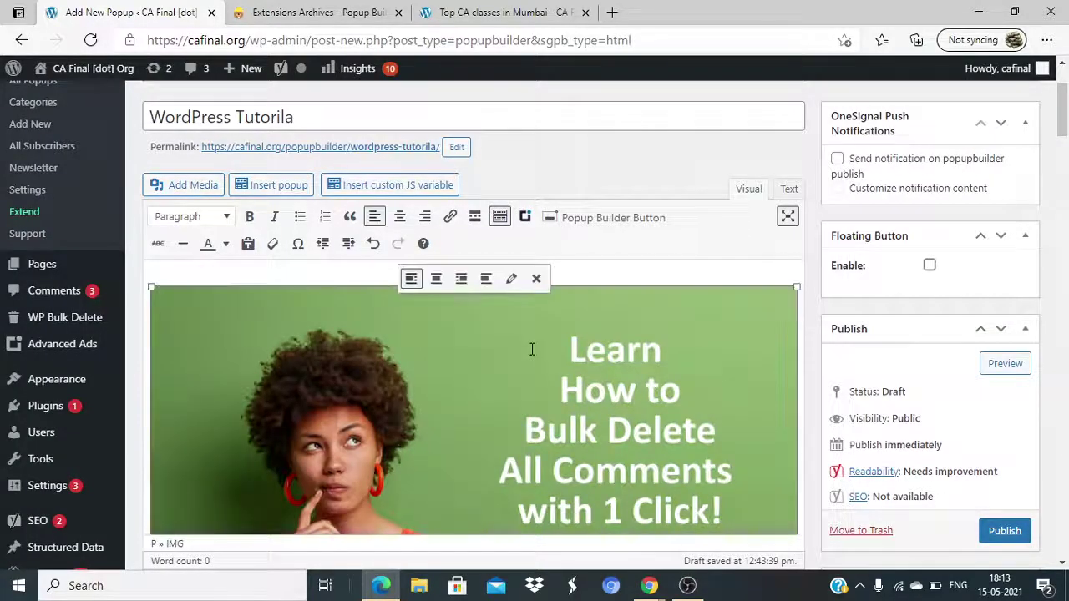
{"action": "left_click", "coordinate": [401, 217]}
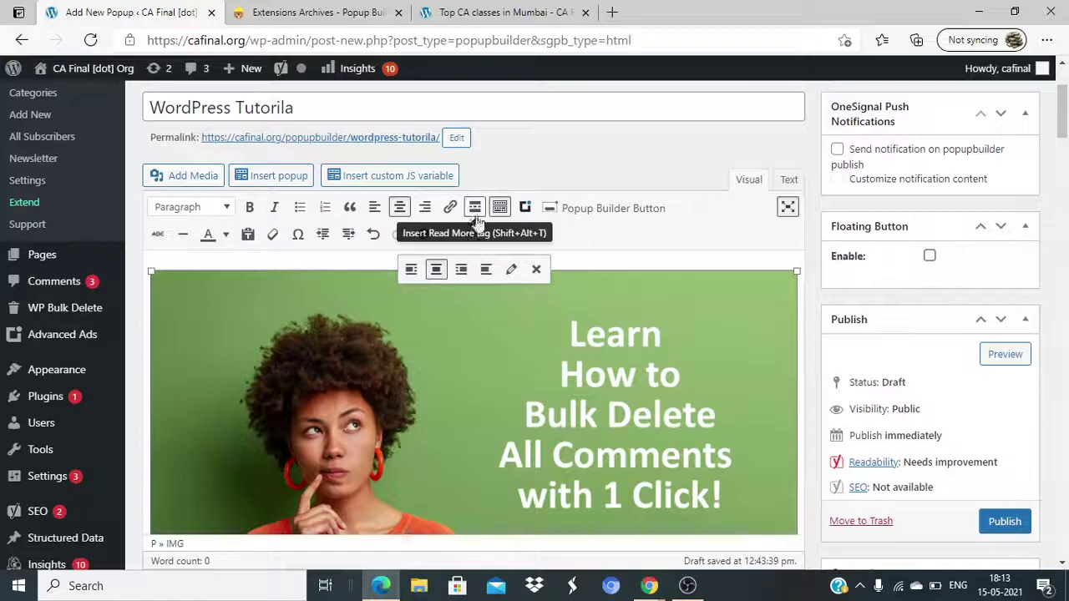
Link the image to the cafinal.org home page and publish the popup
{"action": "left_click", "coordinate": [450, 208]}
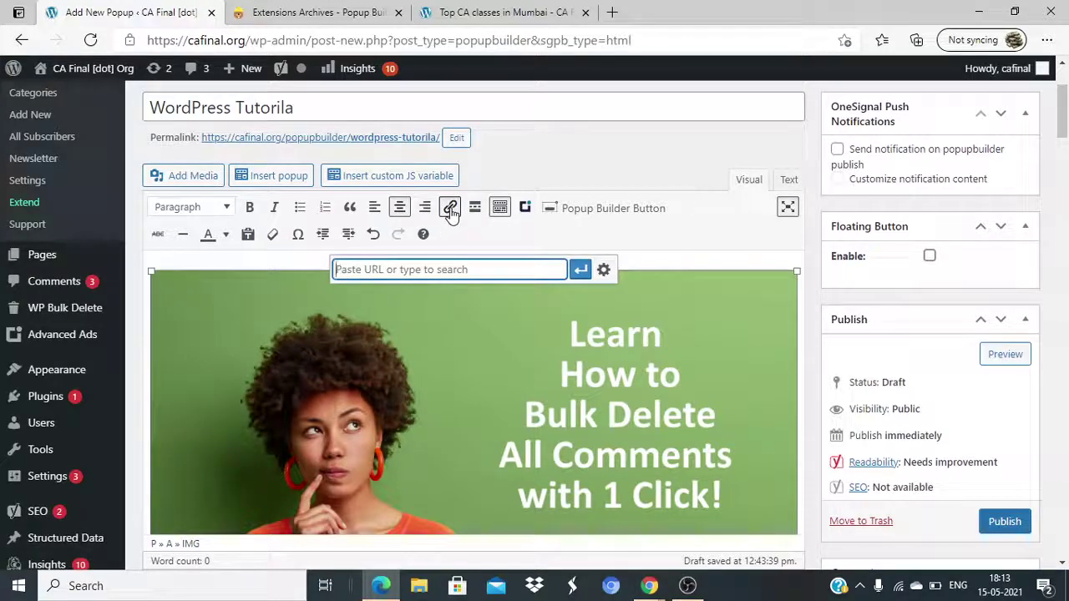
{"action": "type", "text": "https://"}
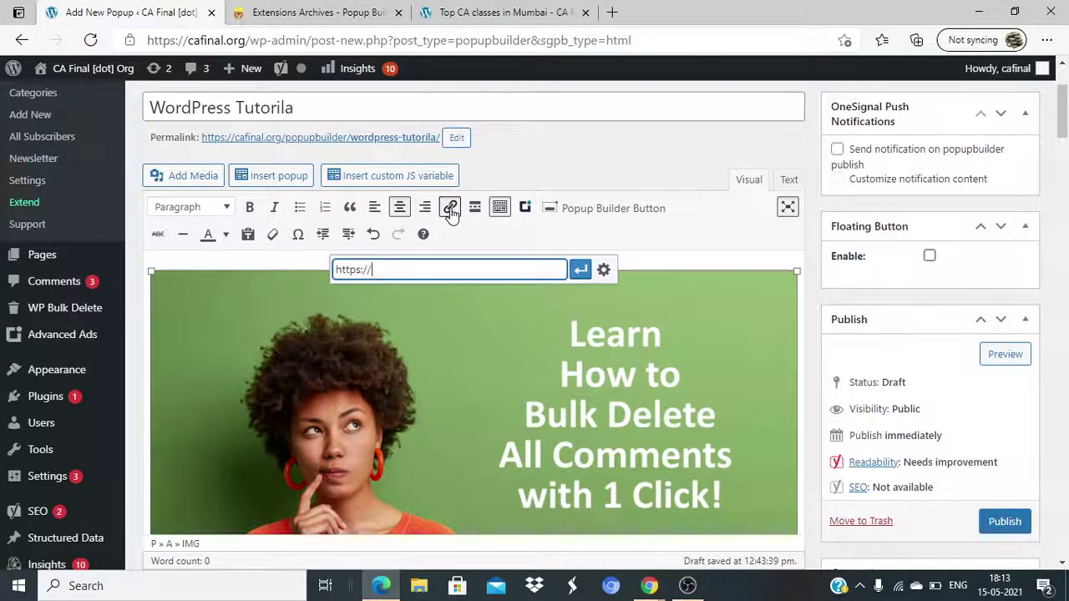
{"action": "type", "text": "cafinal.org/"}
{"action": "key", "text": "Return"}
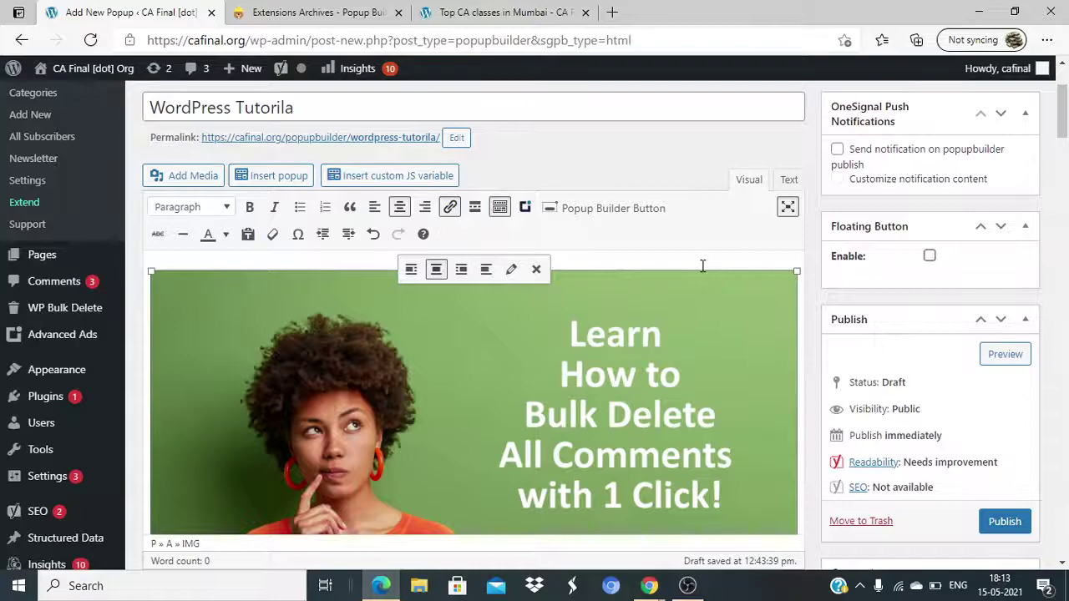
{"action": "scroll", "coordinate": [947, 416], "scroll_direction": "down", "scroll_amount": 1}
{"action": "scroll", "coordinate": [948, 417], "scroll_direction": "down", "scroll_amount": 1}
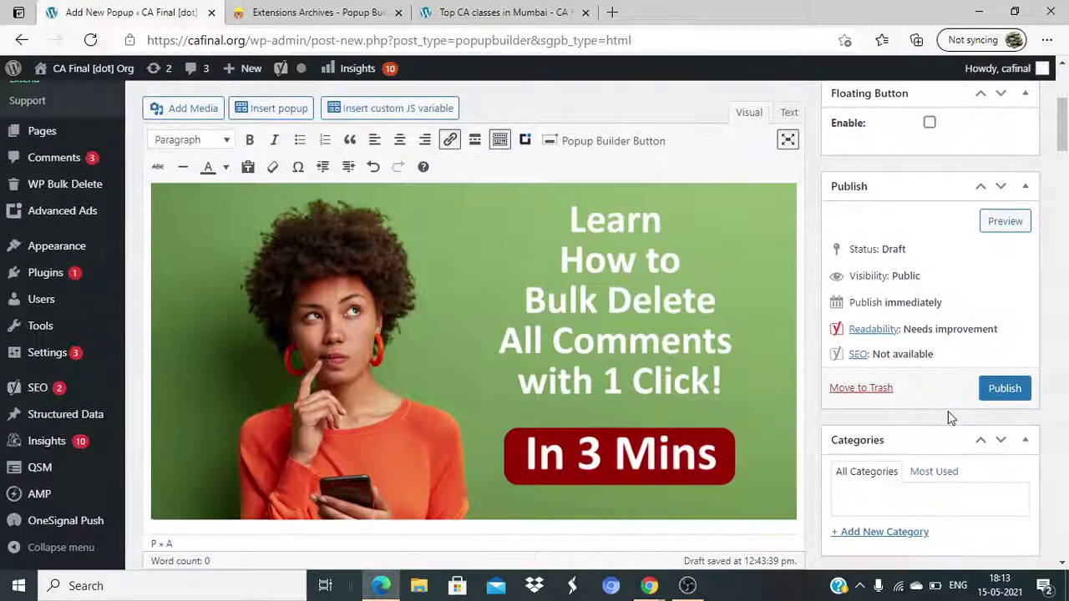
{"action": "left_click", "coordinate": [999, 401]}
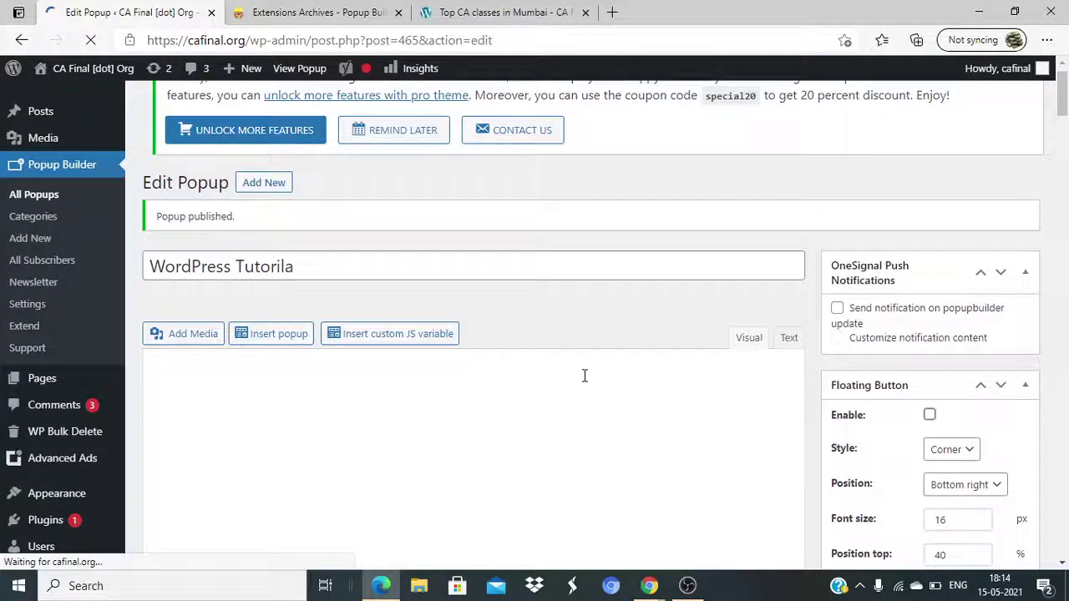
Reload the Top CA classes in Mumbai post, then follow the popup image's link and check the address
{"action": "left_click", "coordinate": [467, 10]}
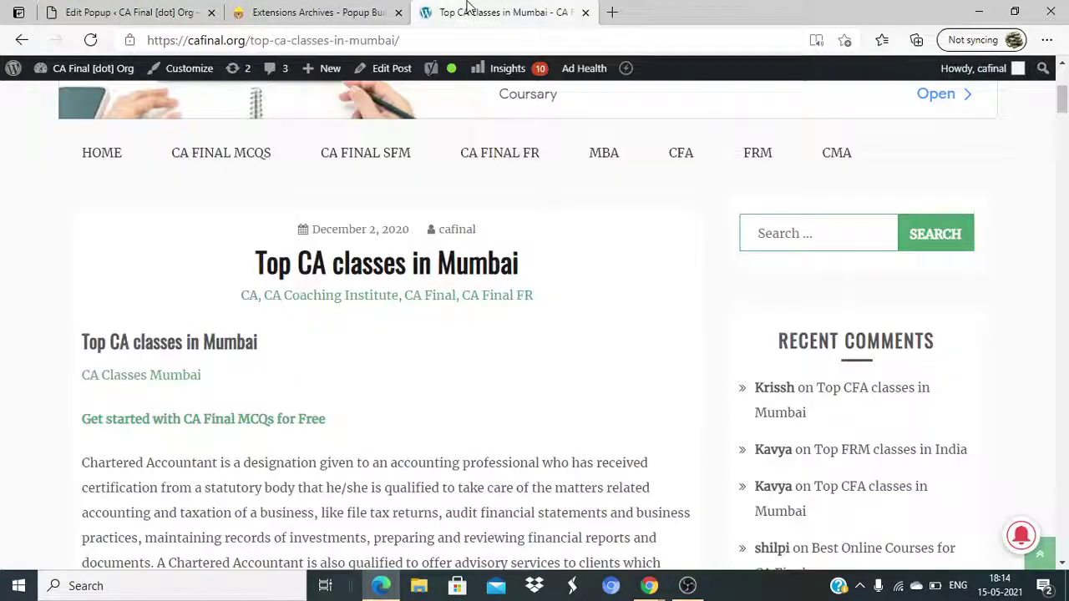
{"action": "left_click", "coordinate": [89, 39]}
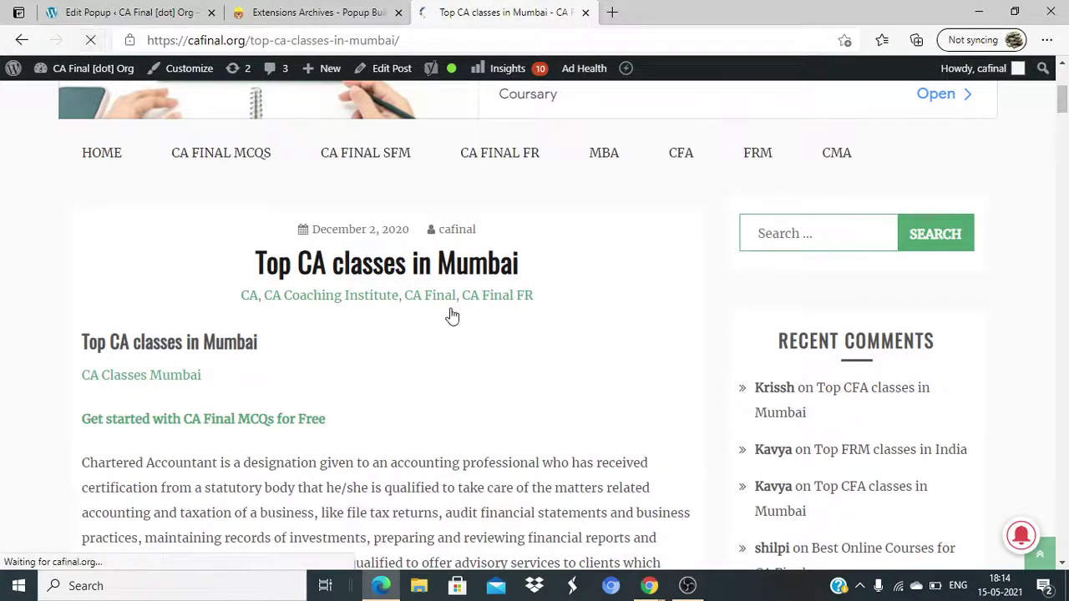
{"action": "scroll", "coordinate": [449, 311], "scroll_direction": "down", "scroll_amount": 3}
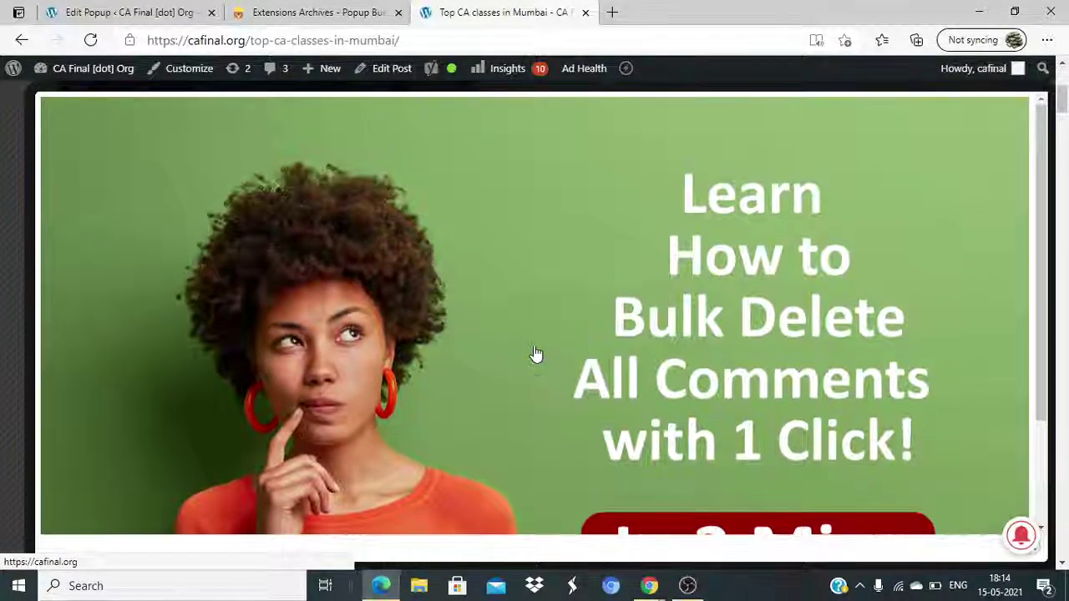
{"action": "left_click", "coordinate": [473, 304]}
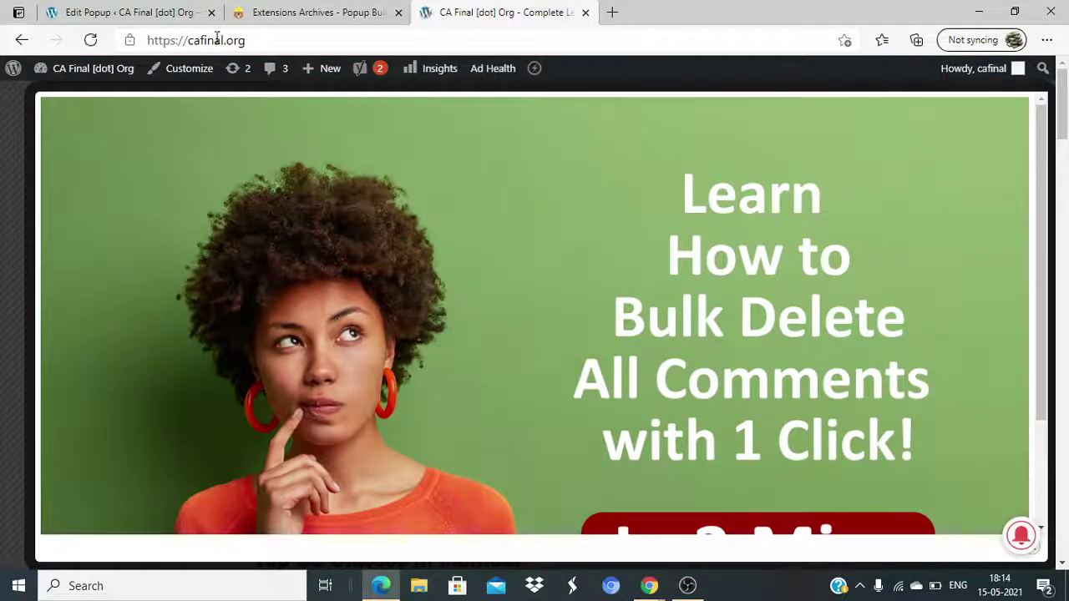
{"action": "left_click", "coordinate": [216, 42]}
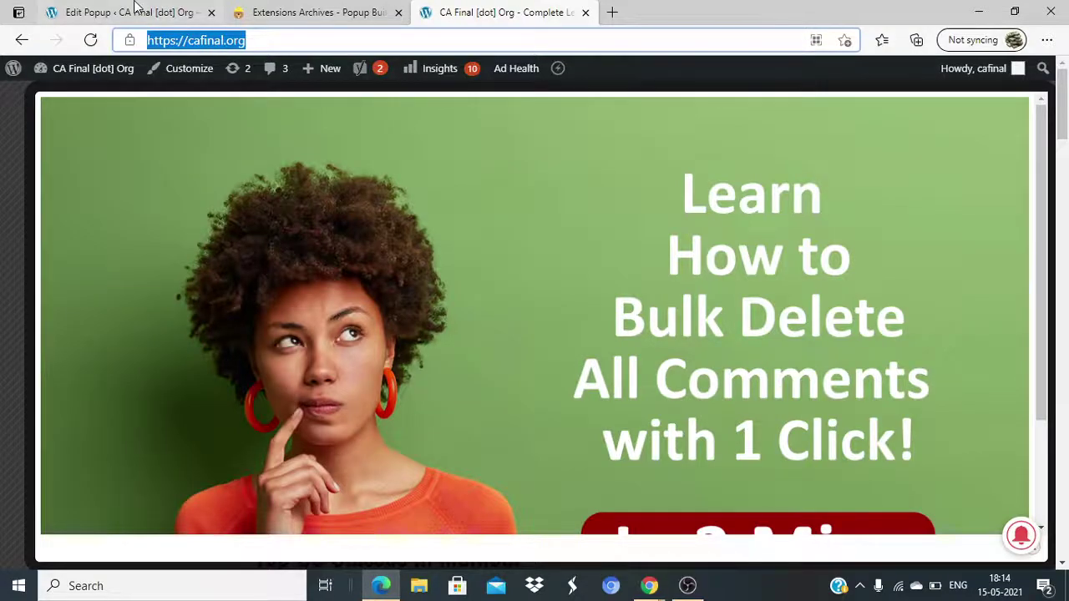
Shrink the banner image with its corner handle, check its centring, and update the popup
{"action": "left_click", "coordinate": [50, 11]}
{"action": "scroll", "coordinate": [652, 375], "scroll_direction": "down", "scroll_amount": 2}
{"action": "left_click", "coordinate": [650, 370]}
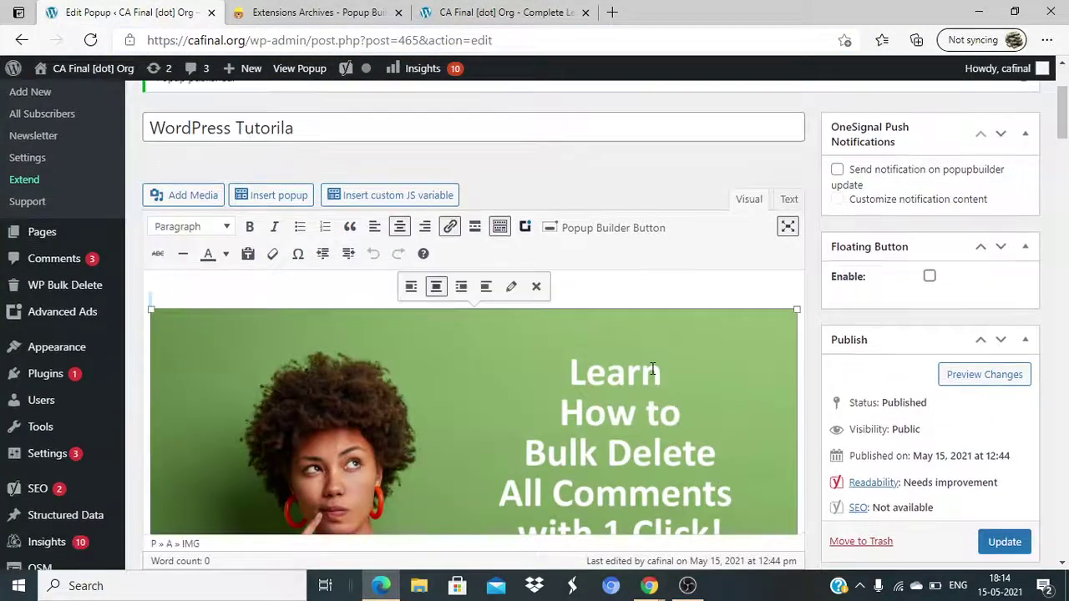
{"action": "scroll", "coordinate": [650, 370], "scroll_direction": "down", "scroll_amount": 4}
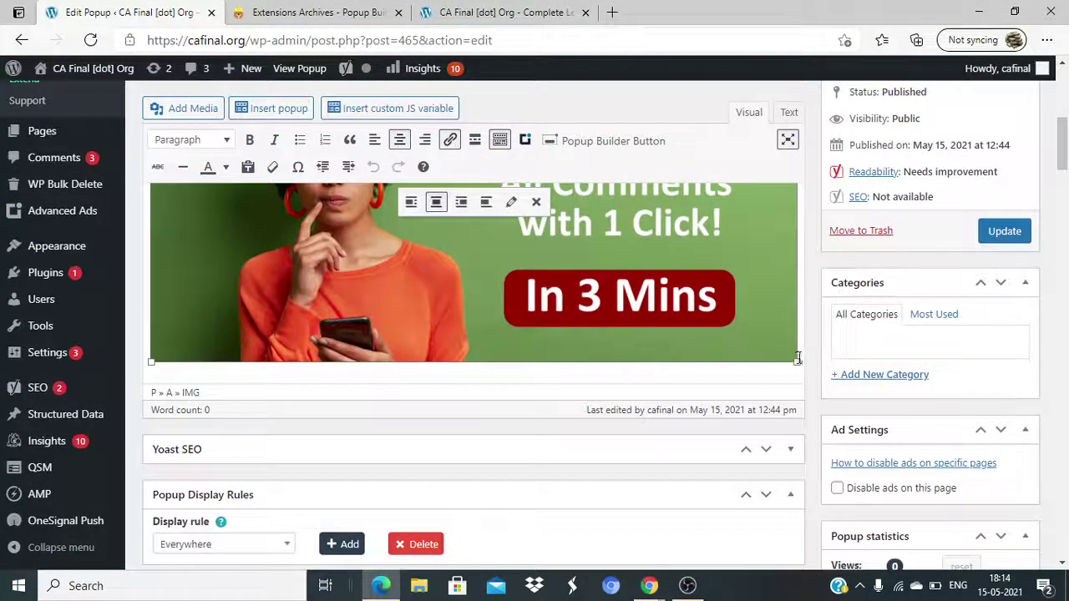
{"action": "left_click_drag", "start_coordinate": [793, 362], "coordinate": [550, 250]}
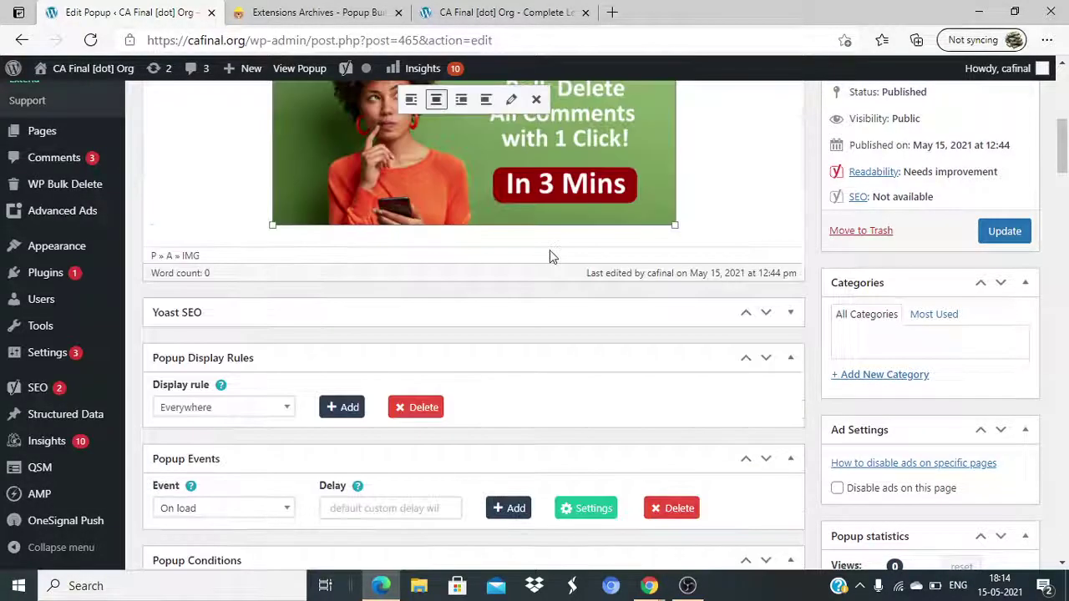
{"action": "left_click", "coordinate": [569, 227]}
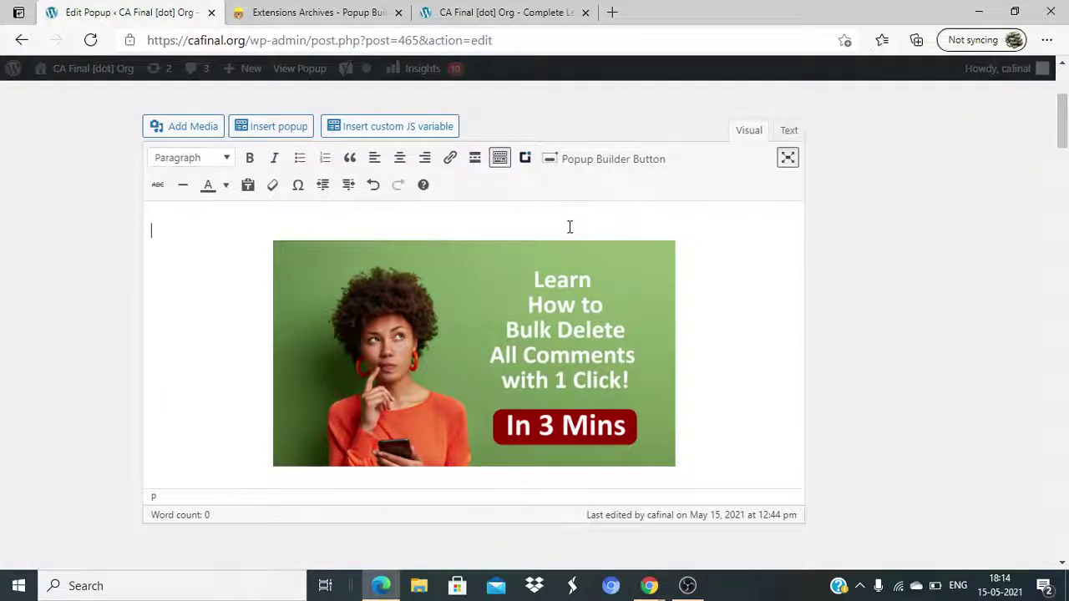
{"action": "left_click", "coordinate": [516, 285]}
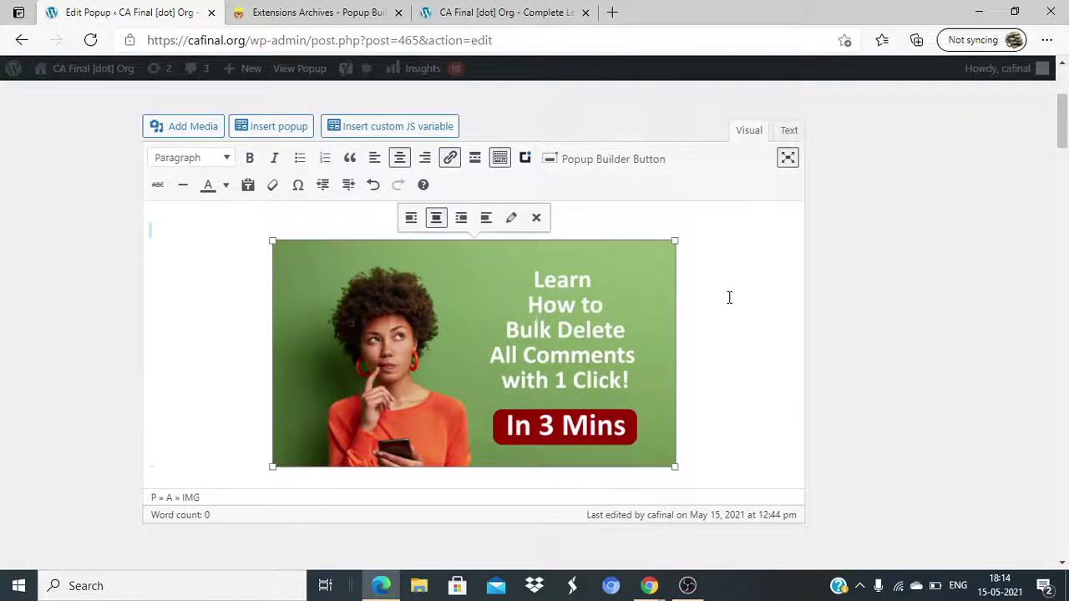
{"action": "scroll", "coordinate": [729, 298], "scroll_direction": "down", "scroll_amount": 3}
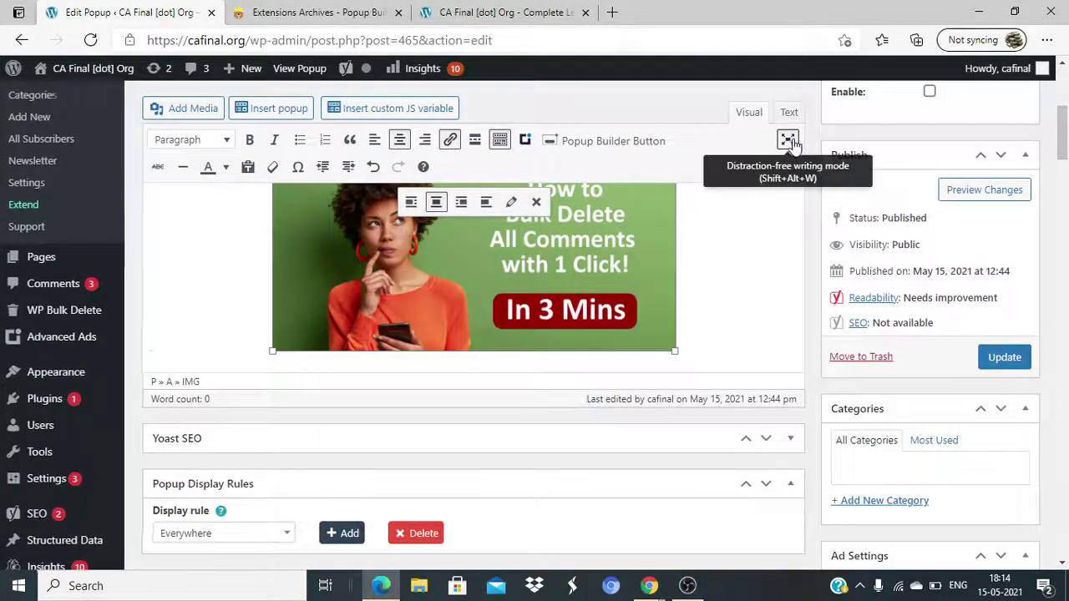
{"action": "left_click", "coordinate": [1007, 362]}
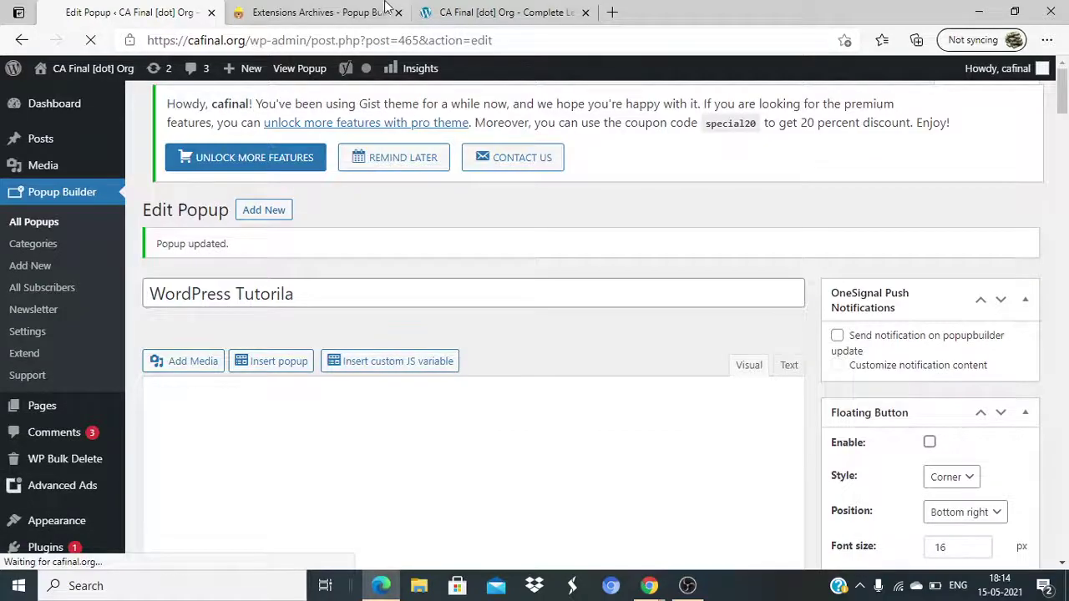
{"action": "left_click", "coordinate": [505, 12]}
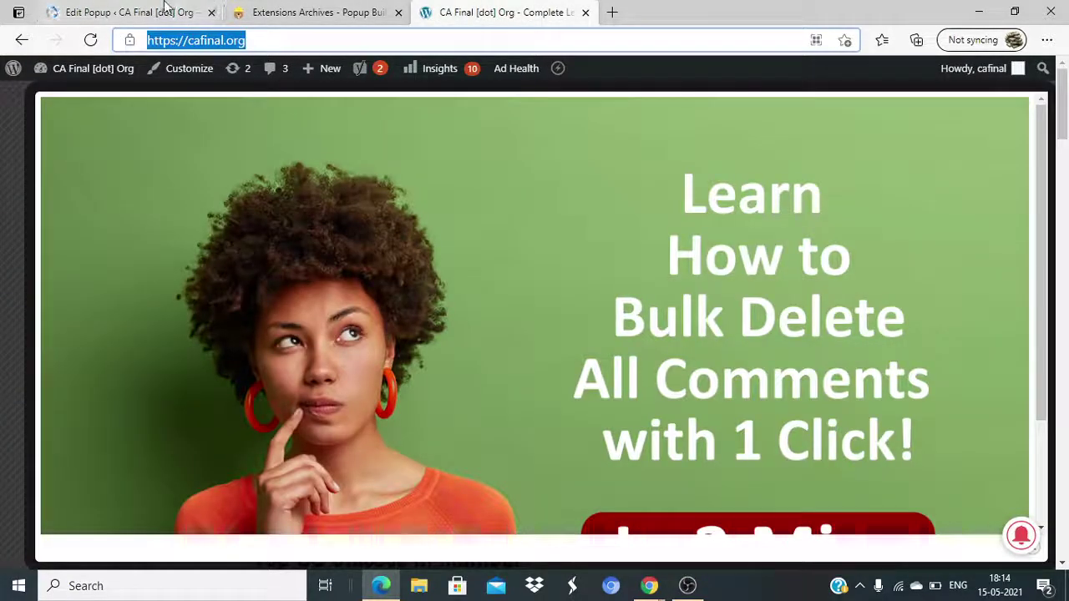
Set the popup's display rule to All posts
{"action": "left_click", "coordinate": [164, 6]}
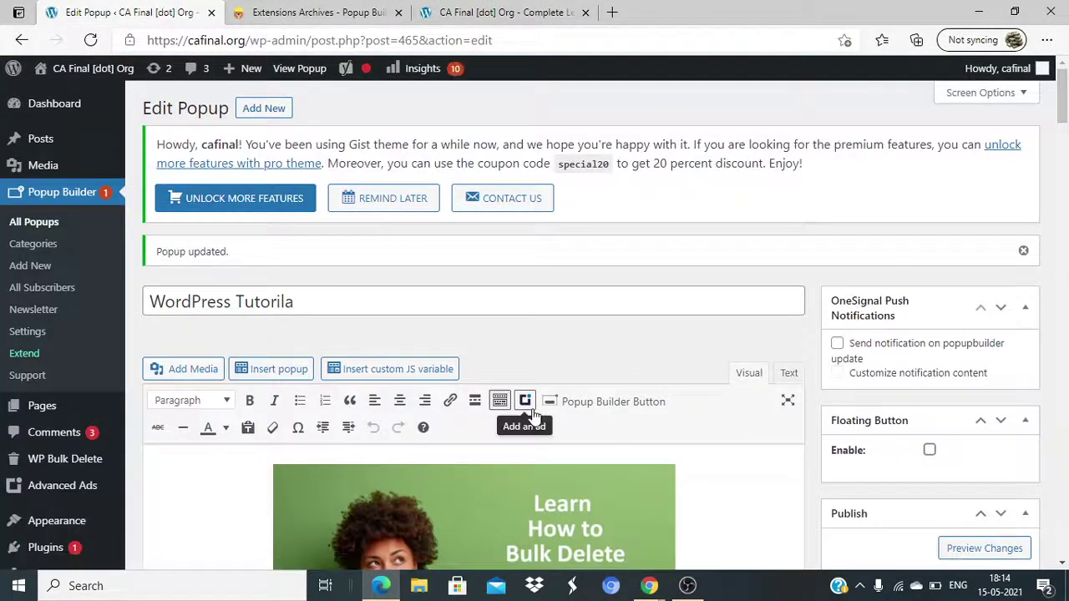
{"action": "scroll", "coordinate": [532, 409], "scroll_direction": "down", "scroll_amount": 2}
{"action": "scroll", "coordinate": [533, 409], "scroll_direction": "down", "scroll_amount": 4}
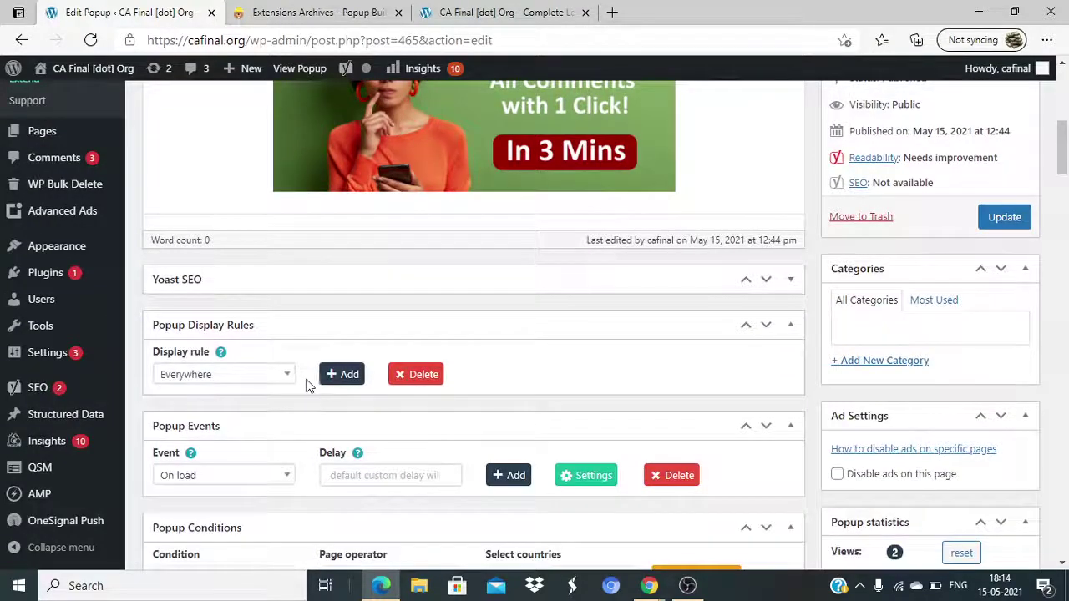
{"action": "left_click", "coordinate": [272, 381]}
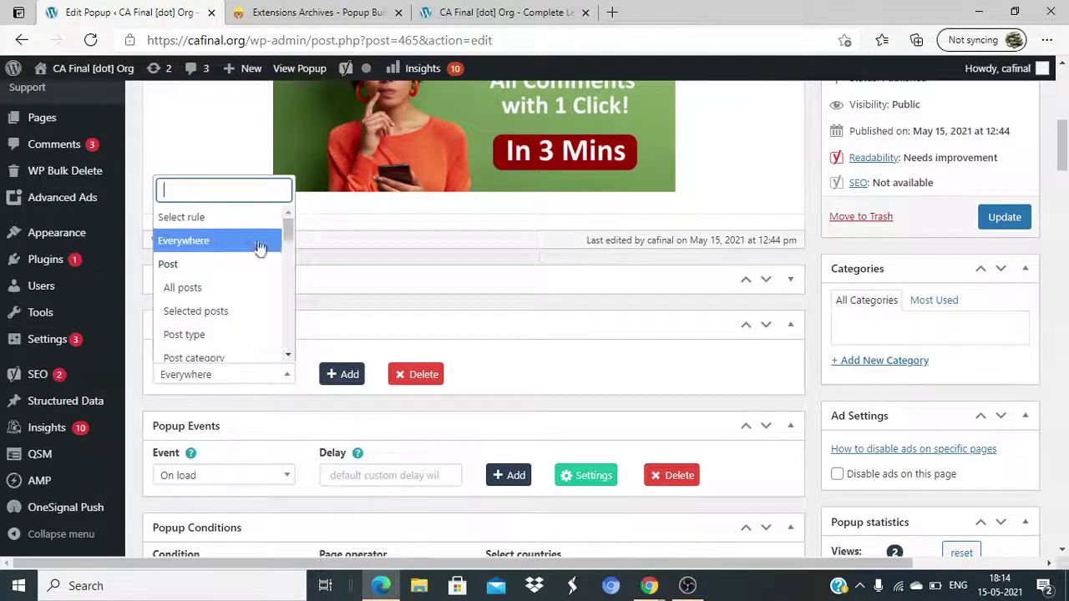
{"action": "left_click", "coordinate": [216, 288]}
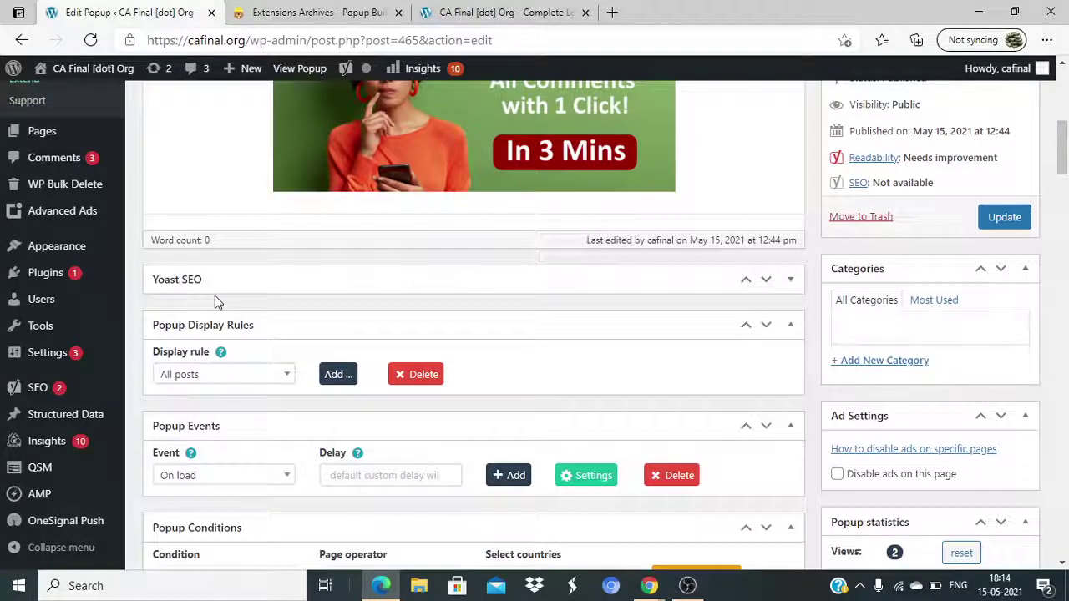
Add a second display rule row (Everywhere) and save the popup with Update
{"action": "left_click", "coordinate": [349, 381]}
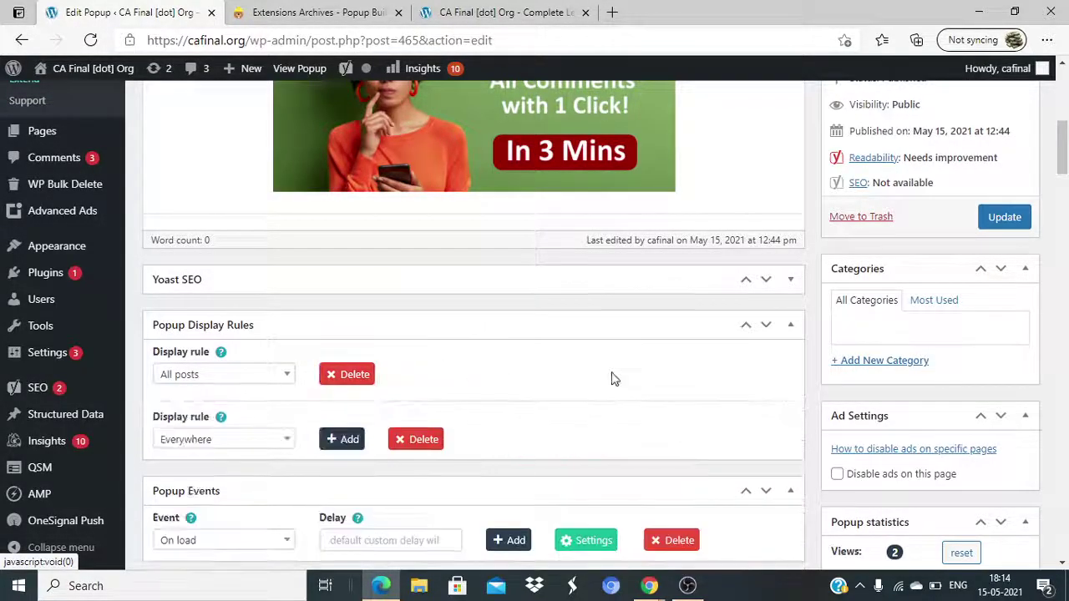
{"action": "scroll", "coordinate": [612, 379], "scroll_direction": "down", "scroll_amount": 1}
{"action": "scroll", "coordinate": [611, 379], "scroll_direction": "down", "scroll_amount": 2}
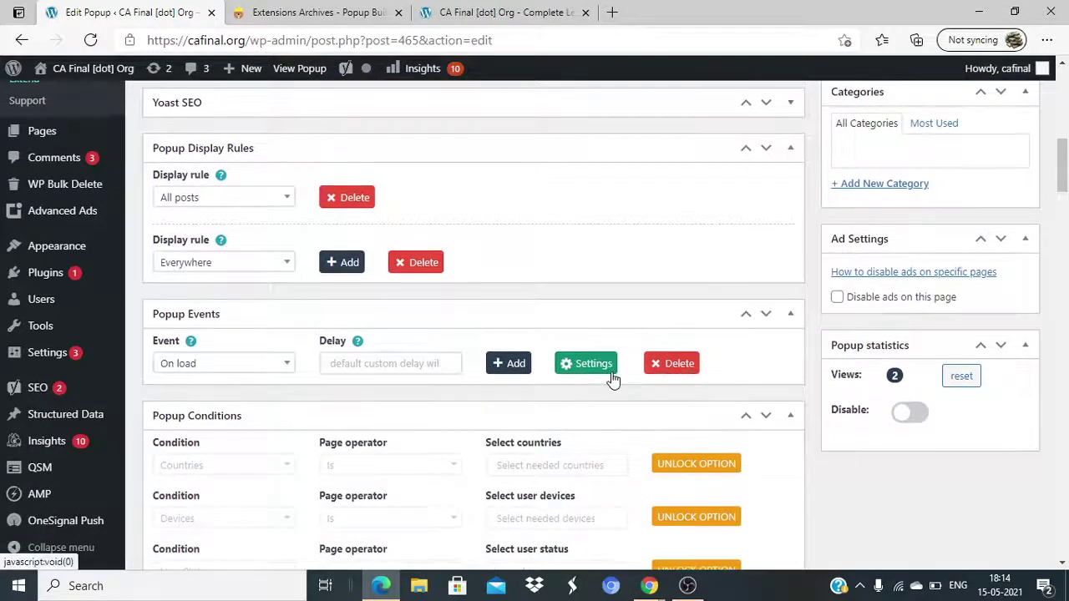
{"action": "scroll", "coordinate": [612, 379], "scroll_direction": "up", "scroll_amount": 2}
{"action": "scroll", "coordinate": [611, 379], "scroll_direction": "down", "scroll_amount": 4}
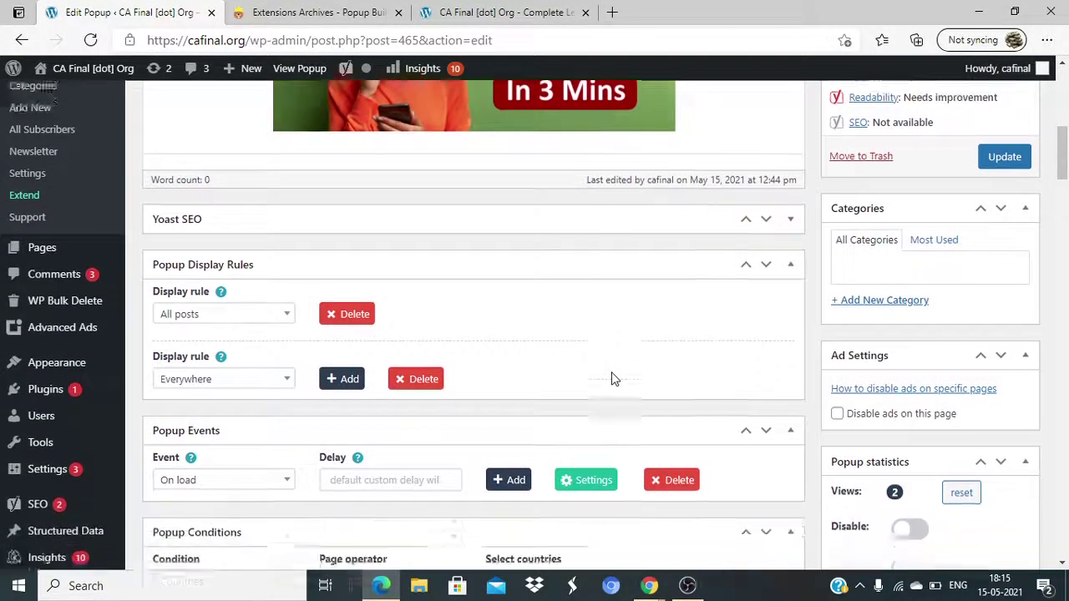
{"action": "scroll", "coordinate": [611, 372], "scroll_direction": "down", "scroll_amount": 1}
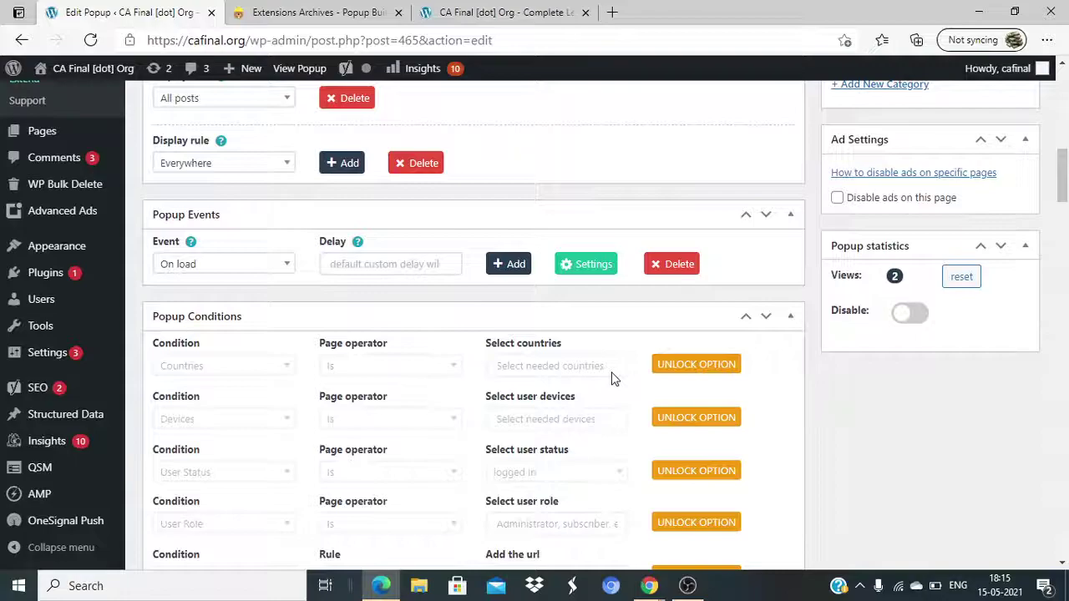
{"action": "scroll", "coordinate": [613, 376], "scroll_direction": "down", "scroll_amount": 2}
{"action": "scroll", "coordinate": [611, 379], "scroll_direction": "down", "scroll_amount": 1}
{"action": "scroll", "coordinate": [611, 379], "scroll_direction": "down", "scroll_amount": 1}
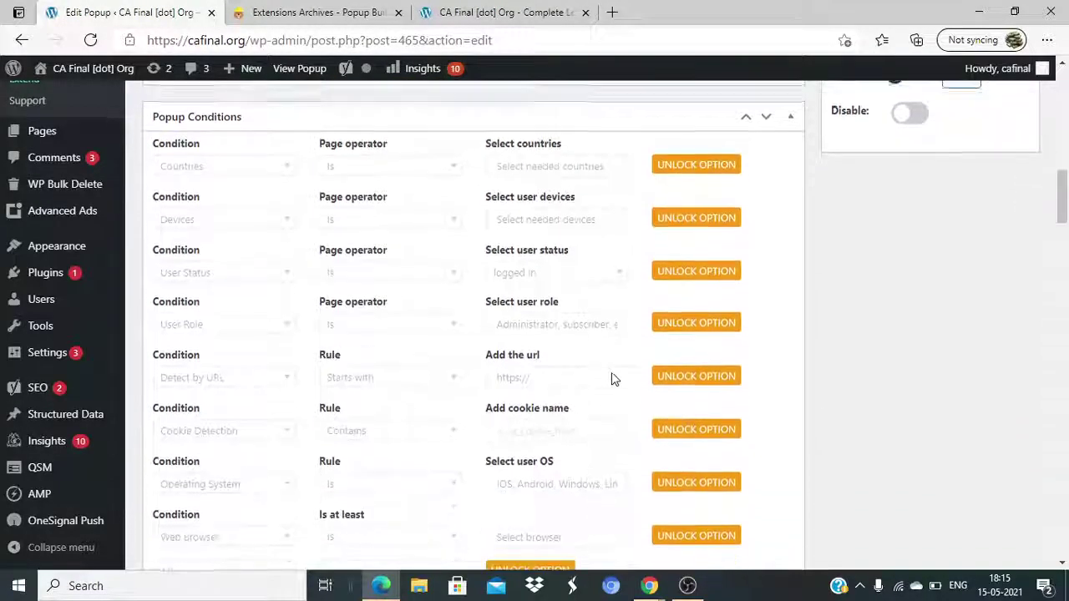
{"action": "scroll", "coordinate": [612, 379], "scroll_direction": "up", "scroll_amount": 1}
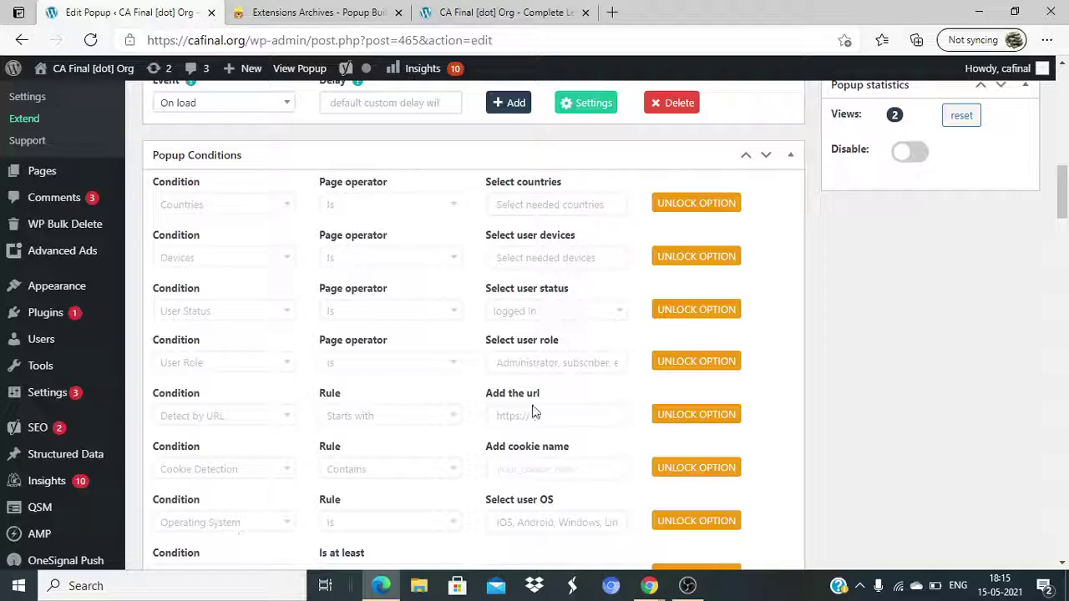
{"action": "scroll", "coordinate": [639, 340], "scroll_direction": "up", "scroll_amount": 1}
{"action": "scroll", "coordinate": [639, 340], "scroll_direction": "down", "scroll_amount": 3}
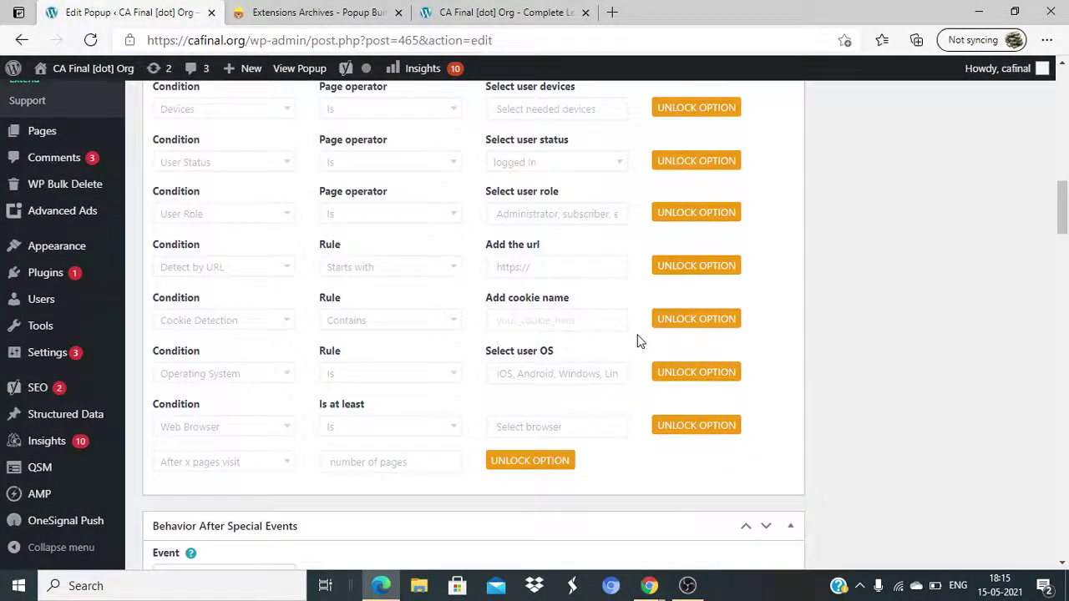
{"action": "scroll", "coordinate": [638, 341], "scroll_direction": "up", "scroll_amount": 2}
{"action": "scroll", "coordinate": [639, 341], "scroll_direction": "up", "scroll_amount": 5}
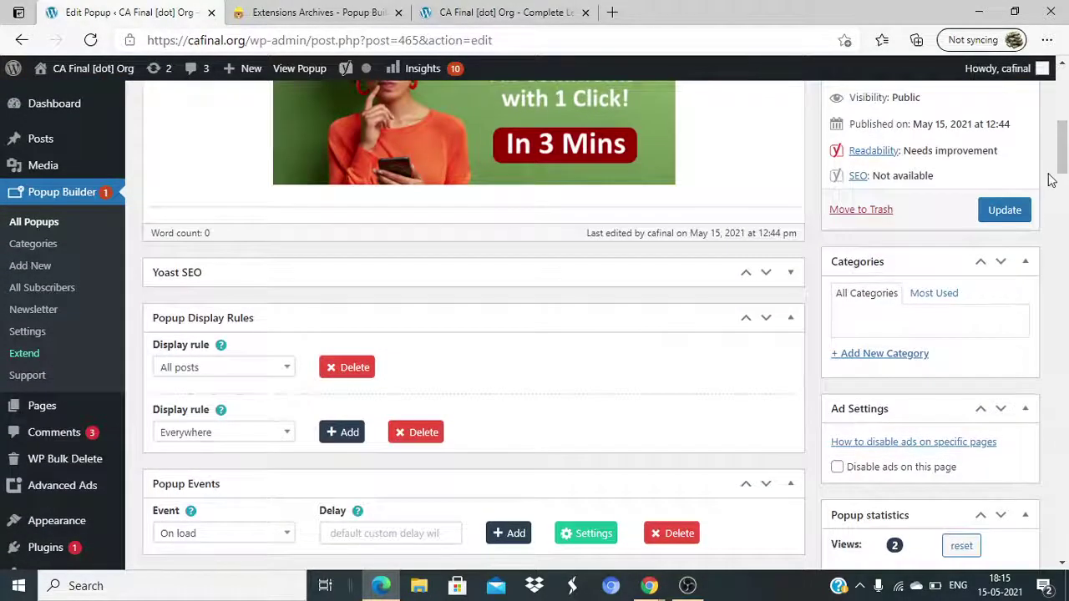
{"action": "left_click", "coordinate": [1015, 214]}
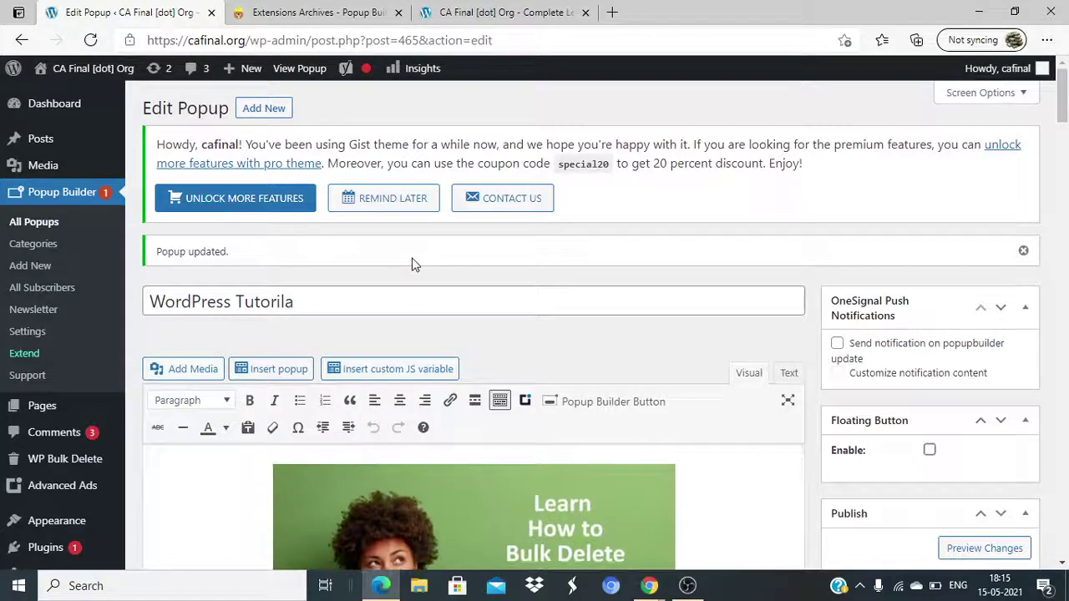
On the live site, open the CA FINAL FR category, follow the popup image's link, then close the popup
{"action": "left_click", "coordinate": [500, 12]}
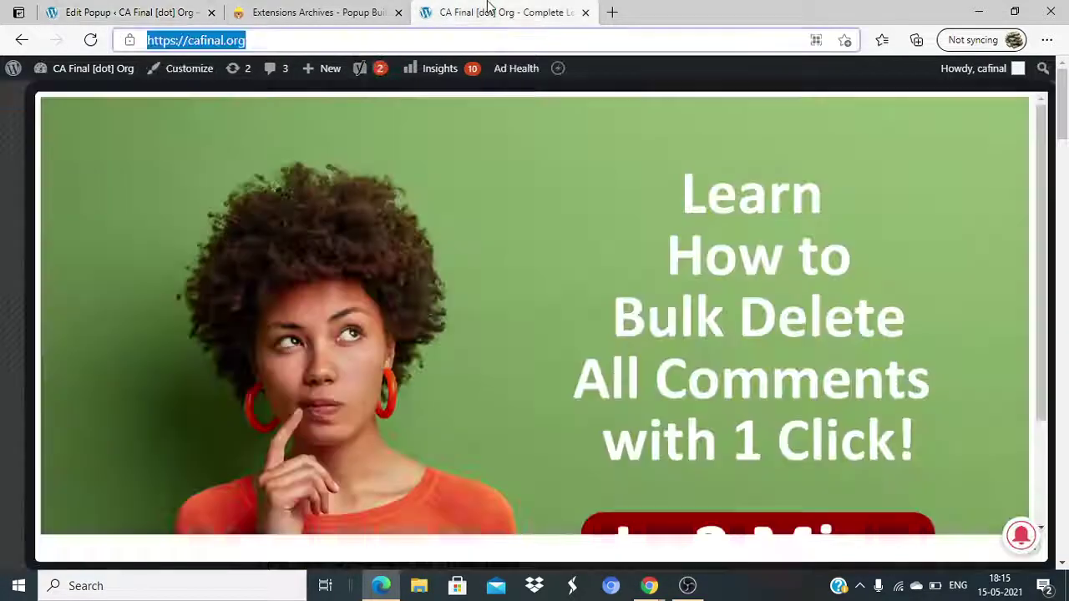
{"action": "left_click", "coordinate": [10, 149]}
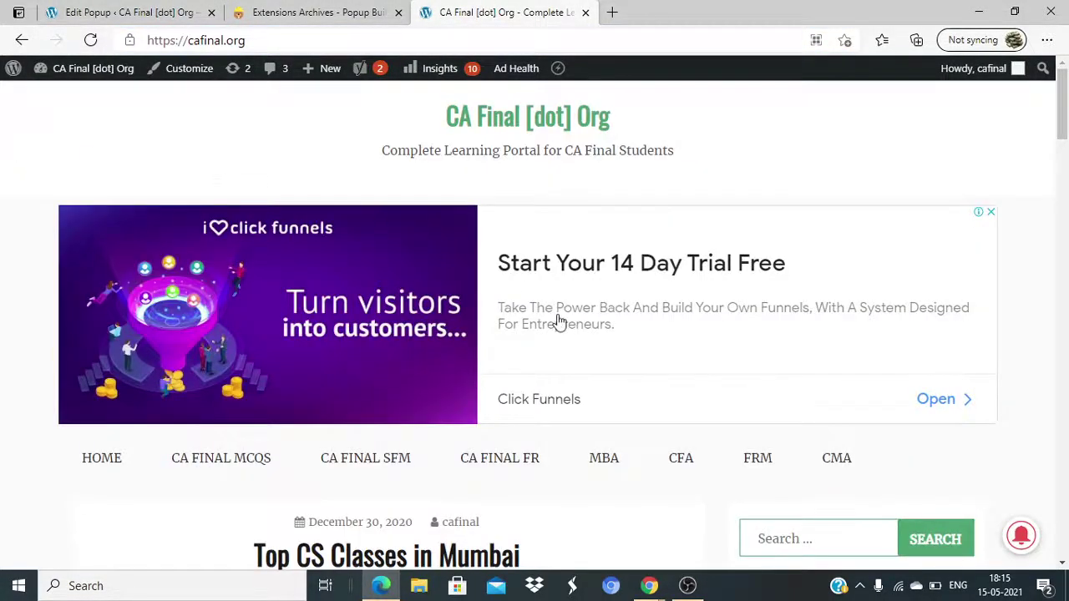
{"action": "scroll", "coordinate": [559, 322], "scroll_direction": "down", "scroll_amount": 3}
{"action": "left_click", "coordinate": [502, 191]}
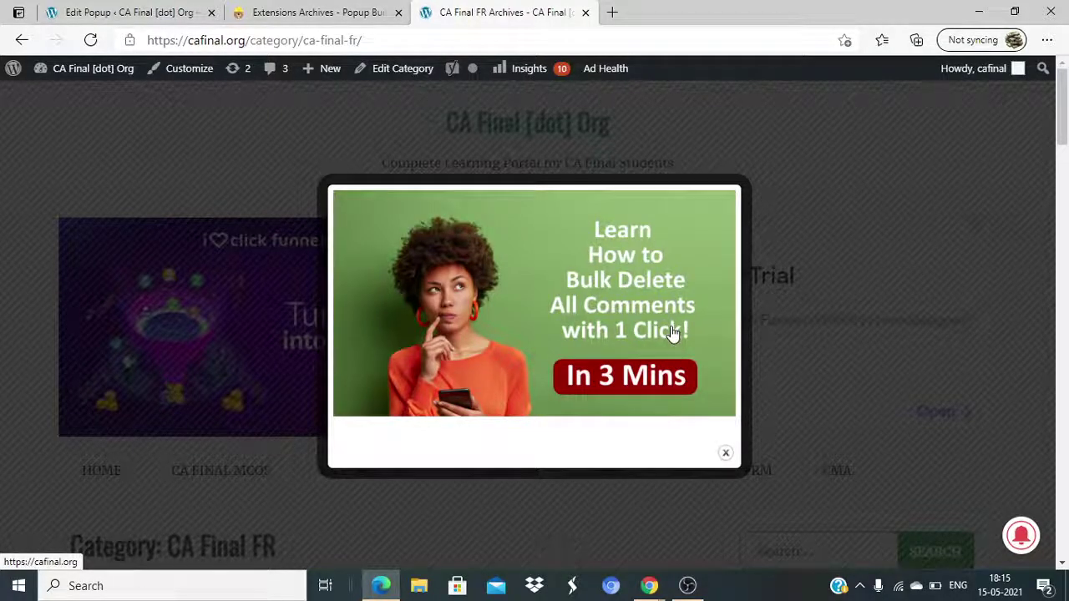
{"action": "left_click", "coordinate": [673, 332]}
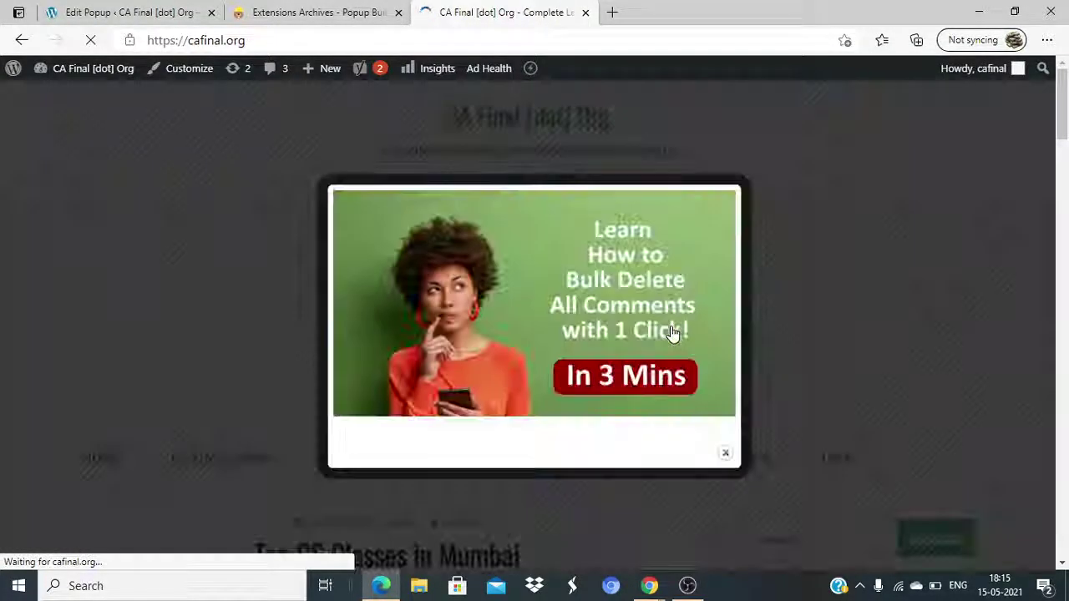
{"action": "left_click", "coordinate": [807, 397]}
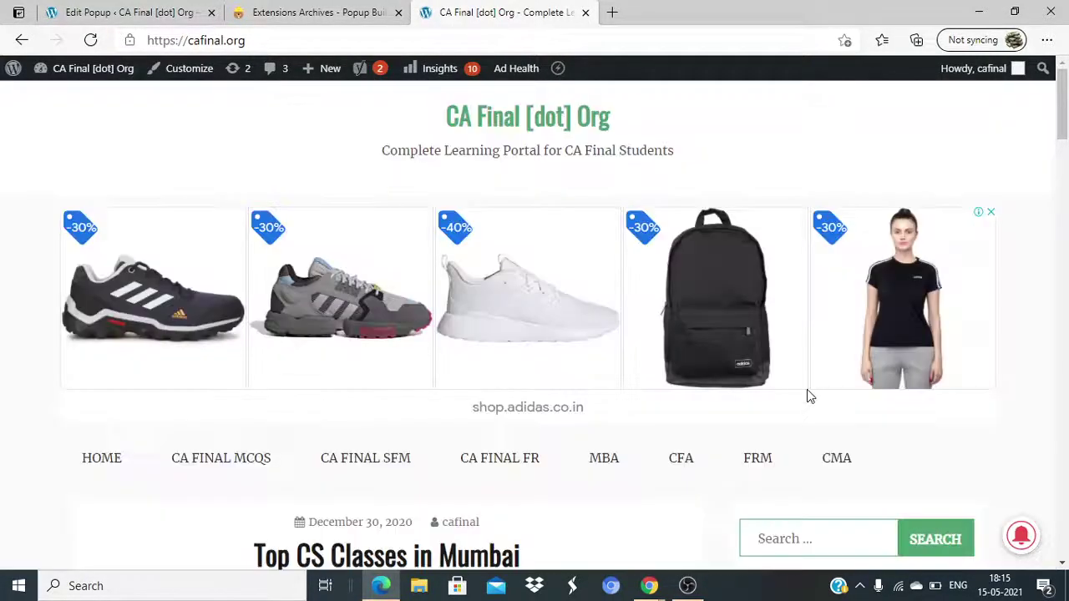
{"action": "scroll", "coordinate": [806, 392], "scroll_direction": "down", "scroll_amount": 2}
{"action": "scroll", "coordinate": [807, 392], "scroll_direction": "down", "scroll_amount": 3}
{"action": "scroll", "coordinate": [807, 391], "scroll_direction": "up", "scroll_amount": 5}
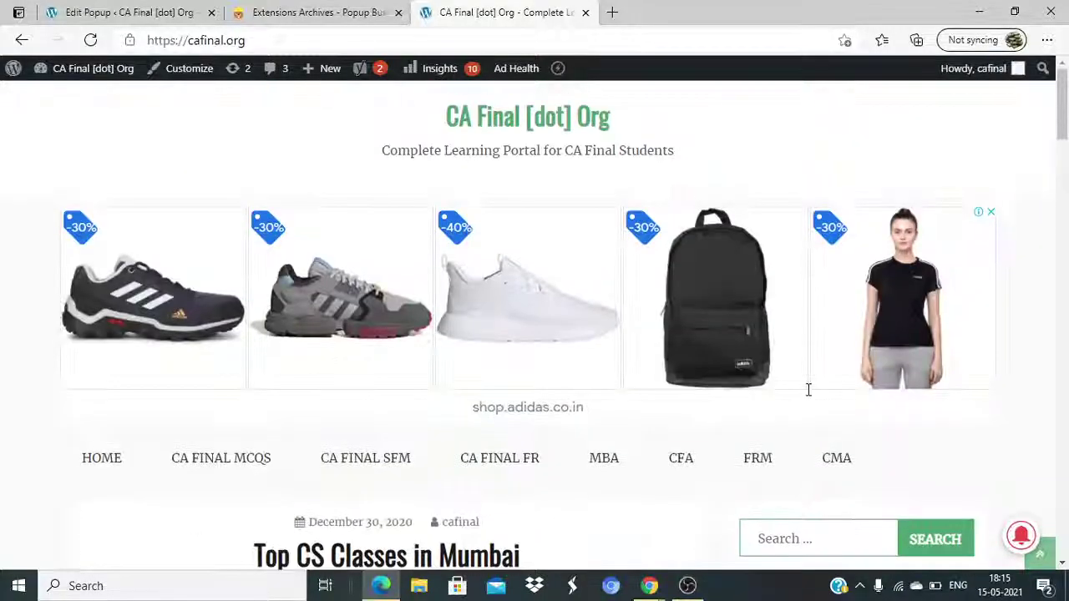
Load YouTube in a new browser tab, then close that tab again
{"action": "left_click", "coordinate": [612, 12]}
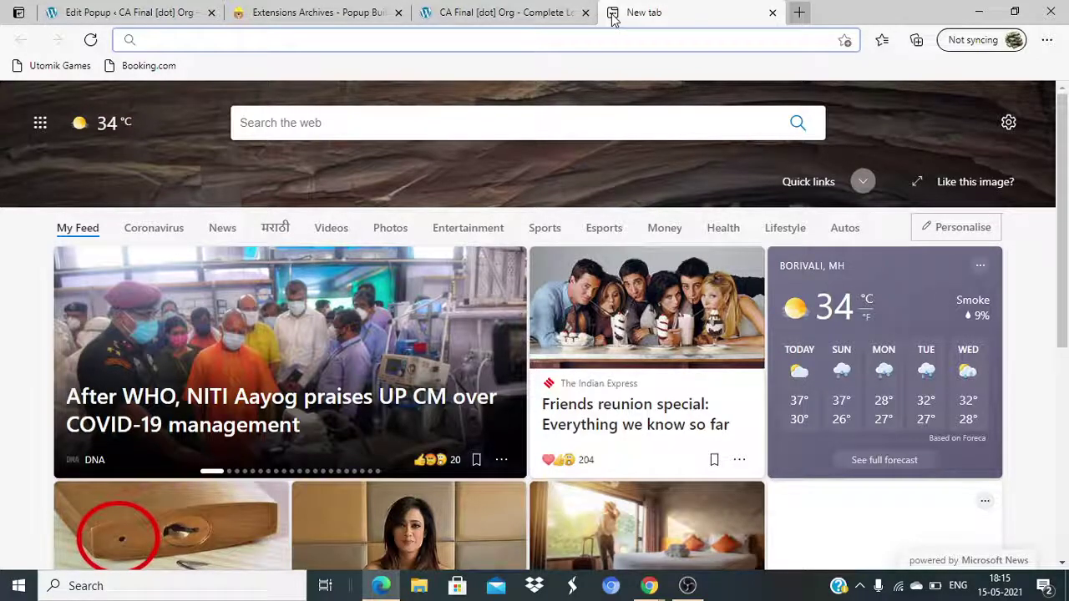
{"action": "left_click", "coordinate": [125, 12]}
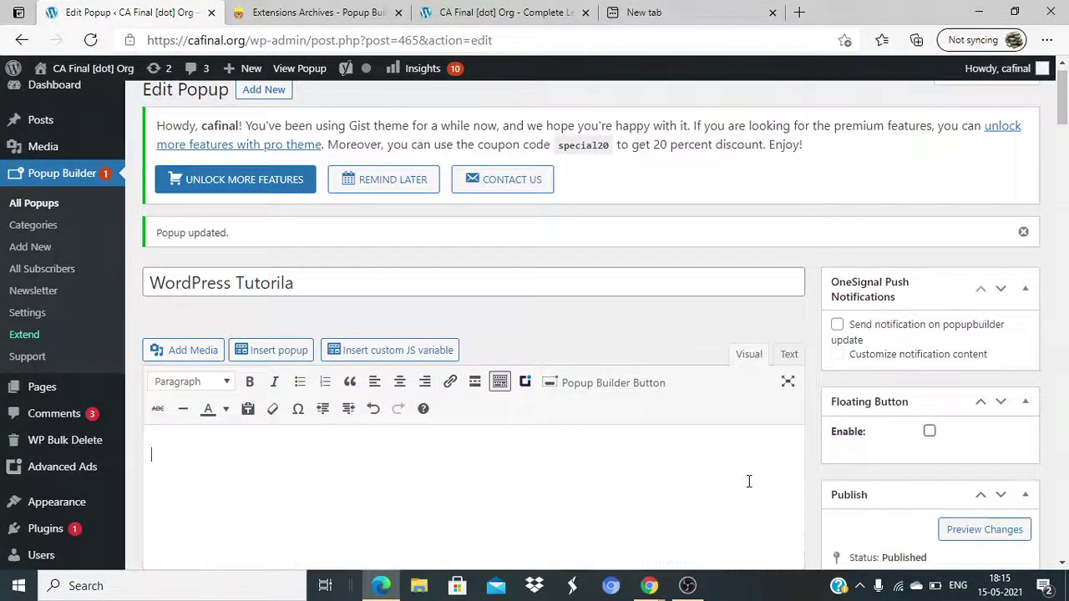
{"action": "left_click", "coordinate": [691, 10]}
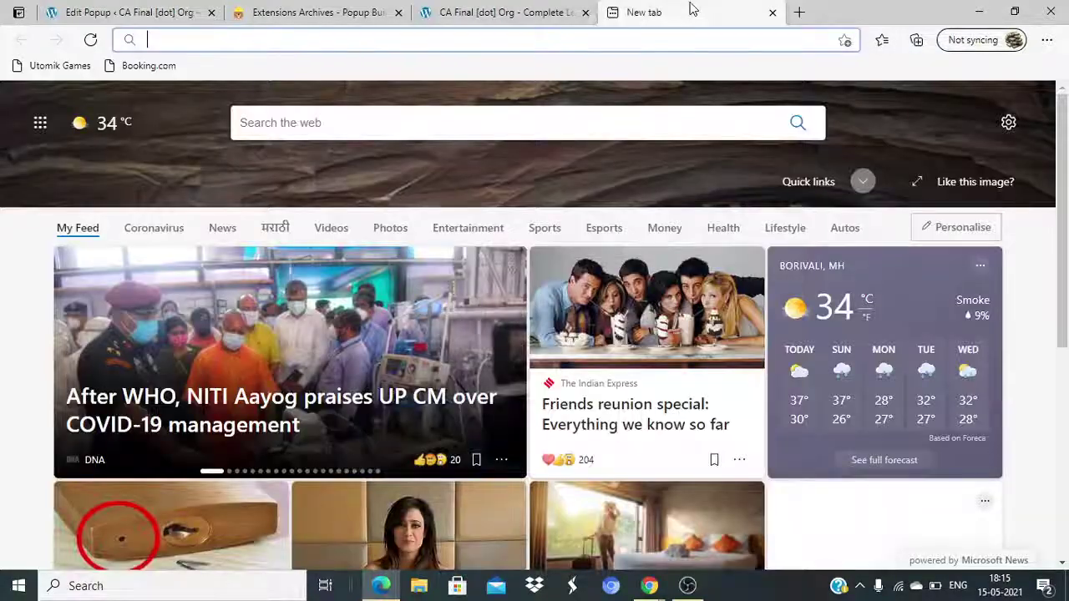
{"action": "type", "text": "youtube.com"}
{"action": "key", "text": "Return"}
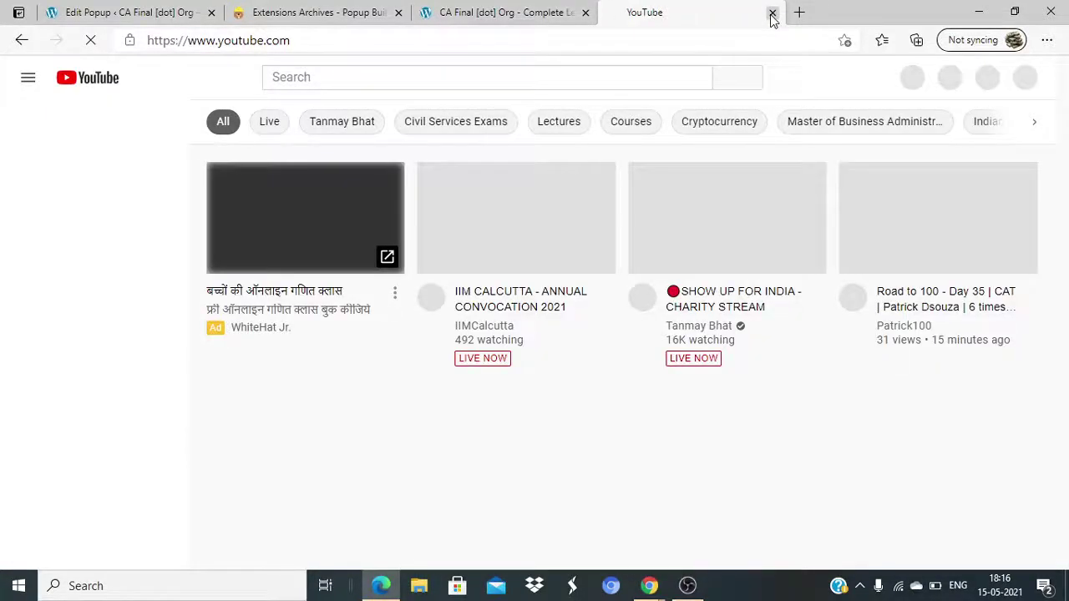
{"action": "left_click", "coordinate": [773, 12]}
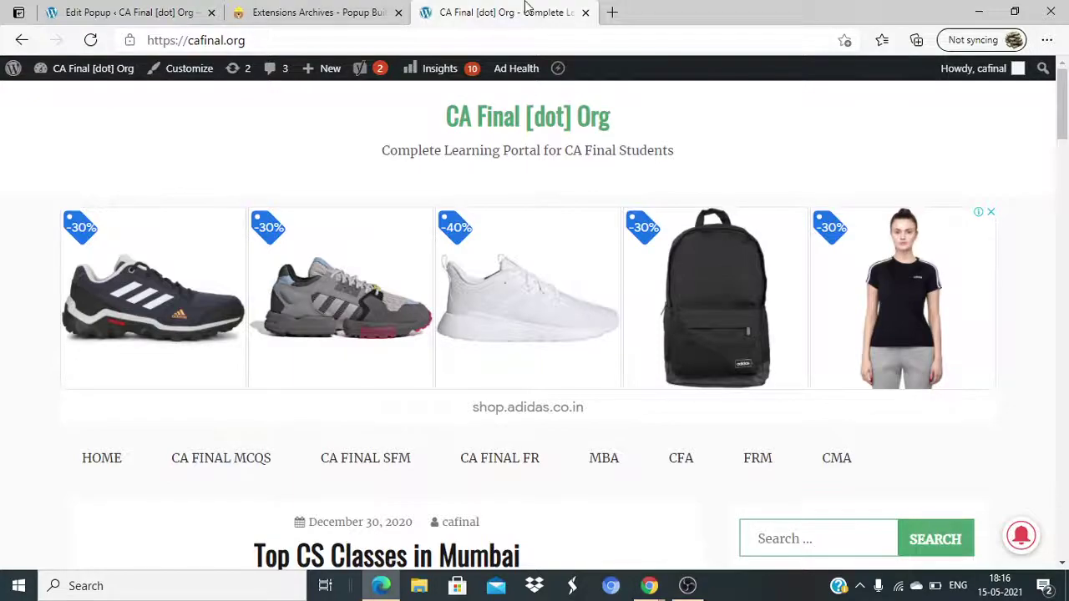
Open an InPrivate window and browse youtube.com to the KHAIRIYAT (BONUS TRACK) video
{"action": "left_click", "coordinate": [1046, 40]}
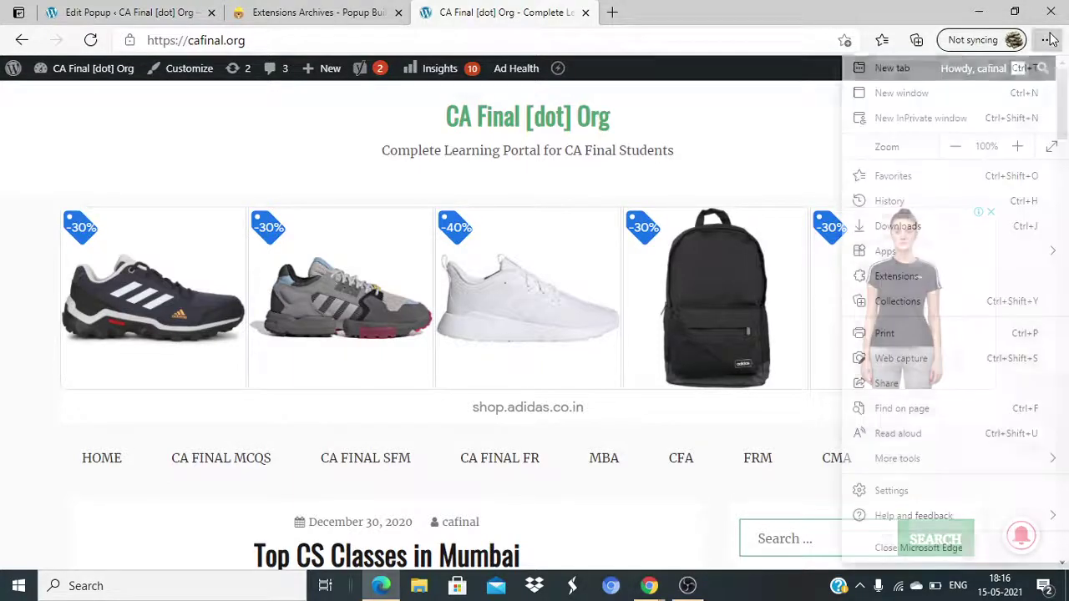
{"action": "left_click", "coordinate": [885, 124]}
{"action": "type", "text": "youtube.com"}
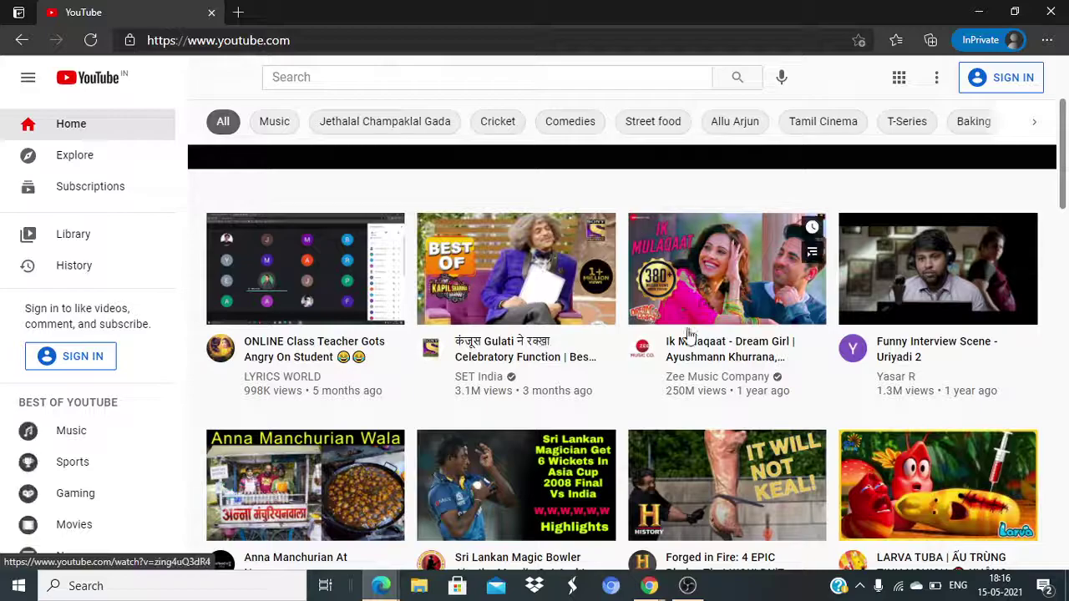
{"action": "scroll", "coordinate": [683, 340], "scroll_direction": "down", "scroll_amount": 2}
{"action": "scroll", "coordinate": [684, 340], "scroll_direction": "down", "scroll_amount": 2}
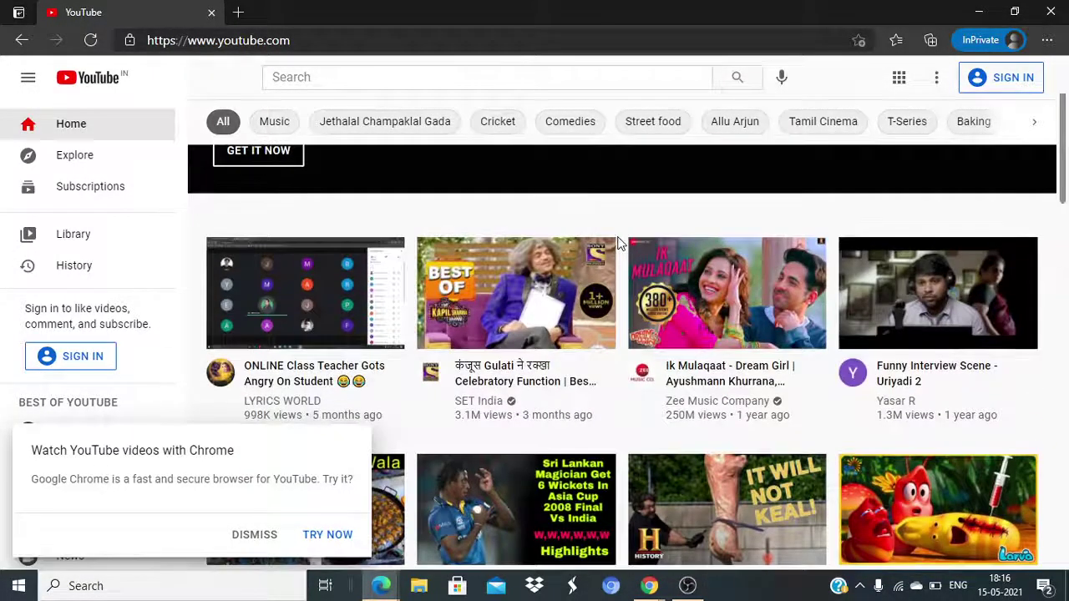
{"action": "scroll", "coordinate": [618, 325], "scroll_direction": "down", "scroll_amount": 3}
{"action": "scroll", "coordinate": [618, 326], "scroll_direction": "down", "scroll_amount": 10}
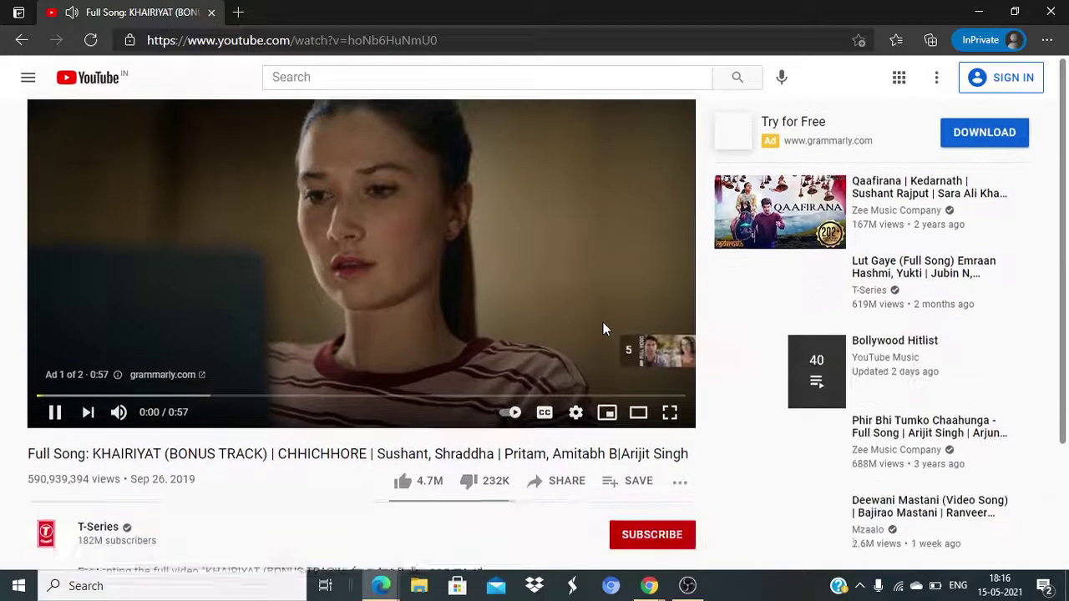
Pause the ad, bring up the video's Share > Embed iframe code, and return to the main window
{"action": "left_click", "coordinate": [58, 411]}
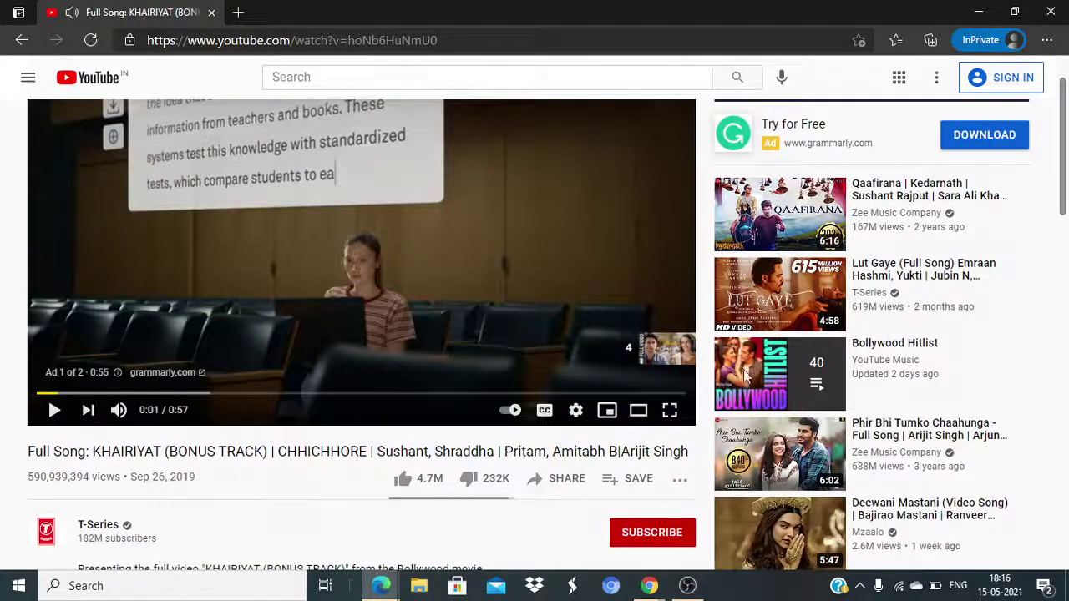
{"action": "left_click", "coordinate": [545, 486]}
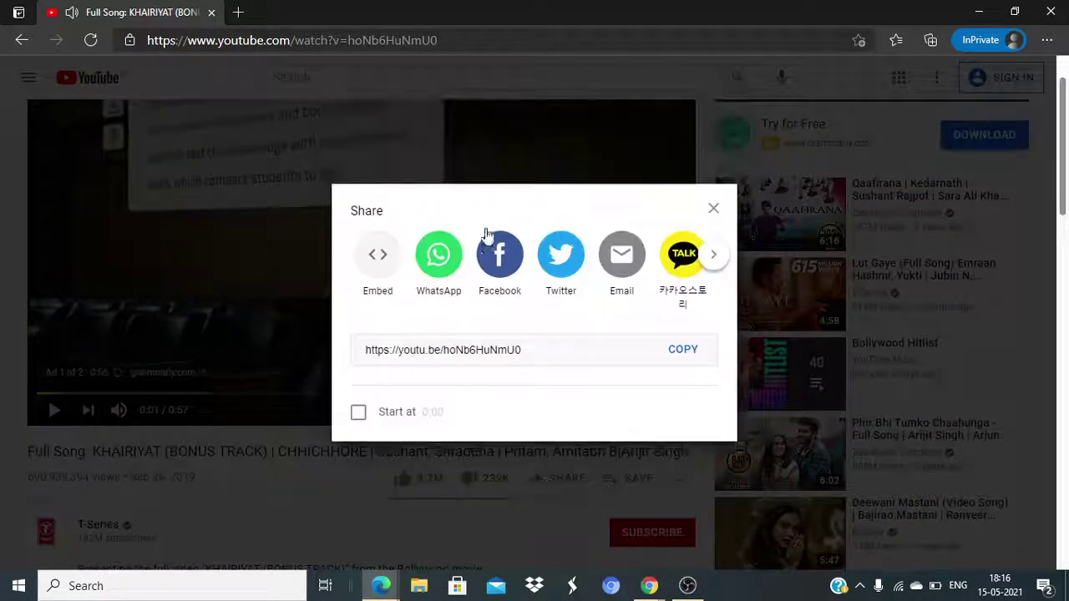
{"action": "left_click", "coordinate": [375, 271]}
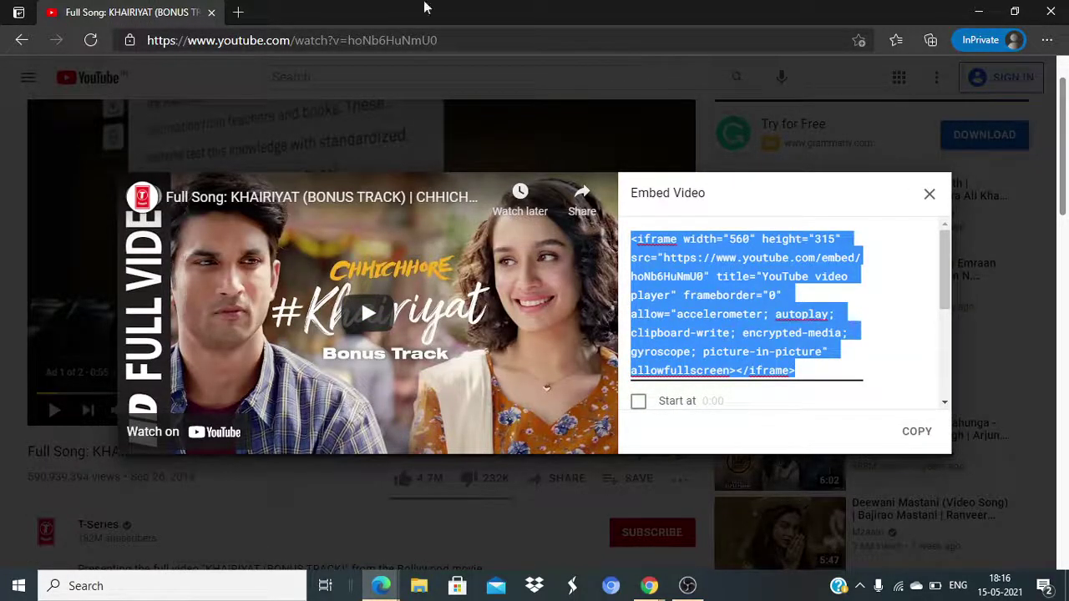
{"action": "key", "text": "alt+Tab"}
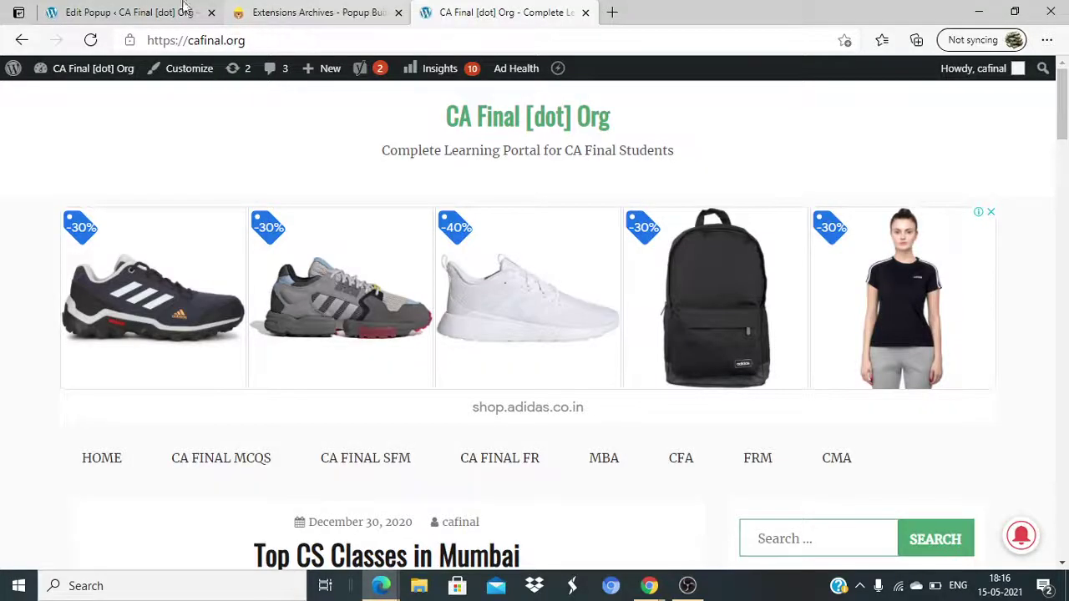
Paste the KHAIRIYAT iframe code into the Text tab, preview it in Visual, and update the popup
{"action": "left_click", "coordinate": [183, 11]}
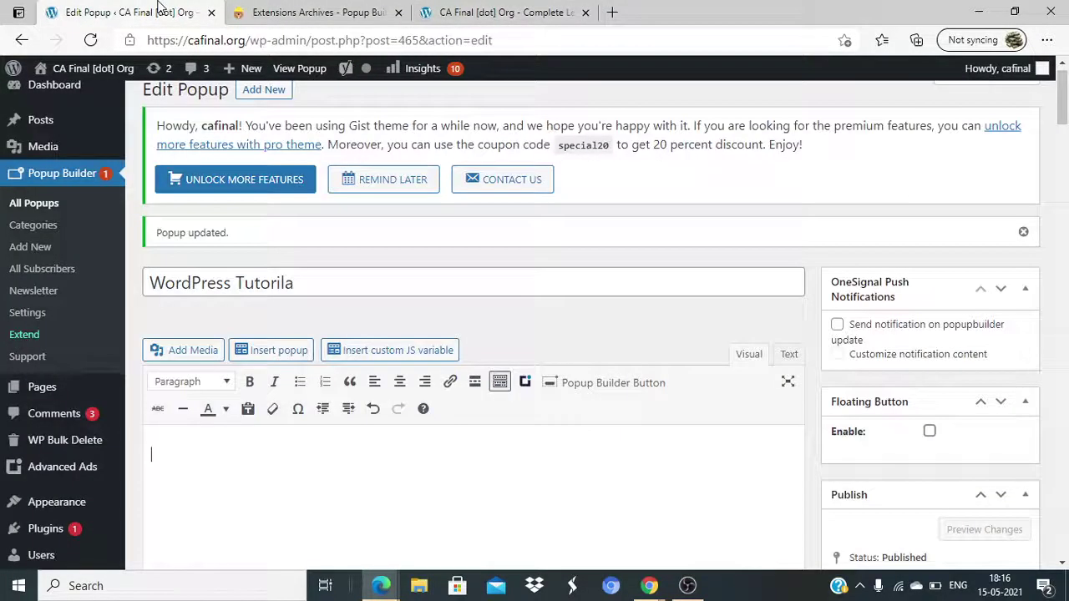
{"action": "left_click", "coordinate": [789, 358]}
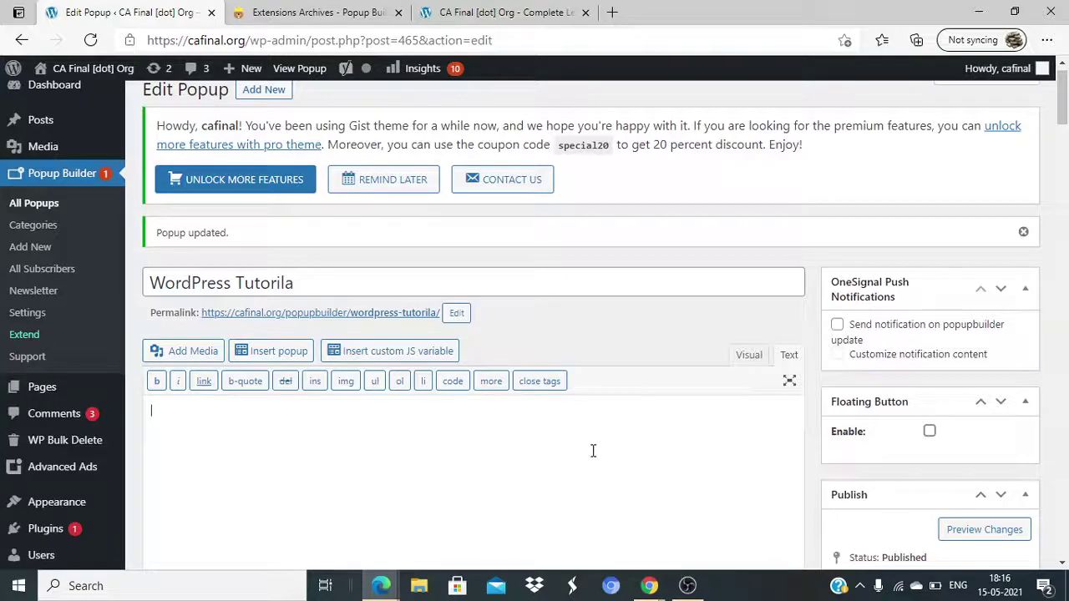
{"action": "type", "text": "<iframe width=\"560\" height=\"315\" src=\"https://www.youtube.com/embed/hoNb6HuNmU0\" title=\"YouTube video player\" frameborder=\"0\" allow=\"accelerometer; autoplay; clipboard-write; encrypted-media; gyroscope; picture-in-picture\" allowfullscreen></iframe>"}
{"action": "scroll", "coordinate": [945, 390], "scroll_direction": "down", "scroll_amount": 2}
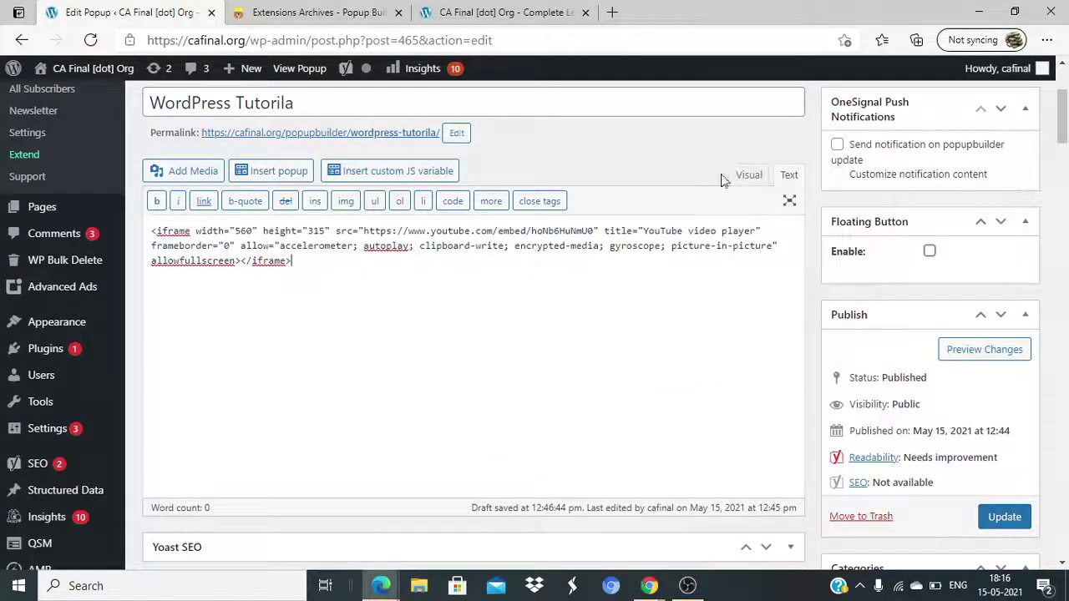
{"action": "left_click", "coordinate": [749, 175]}
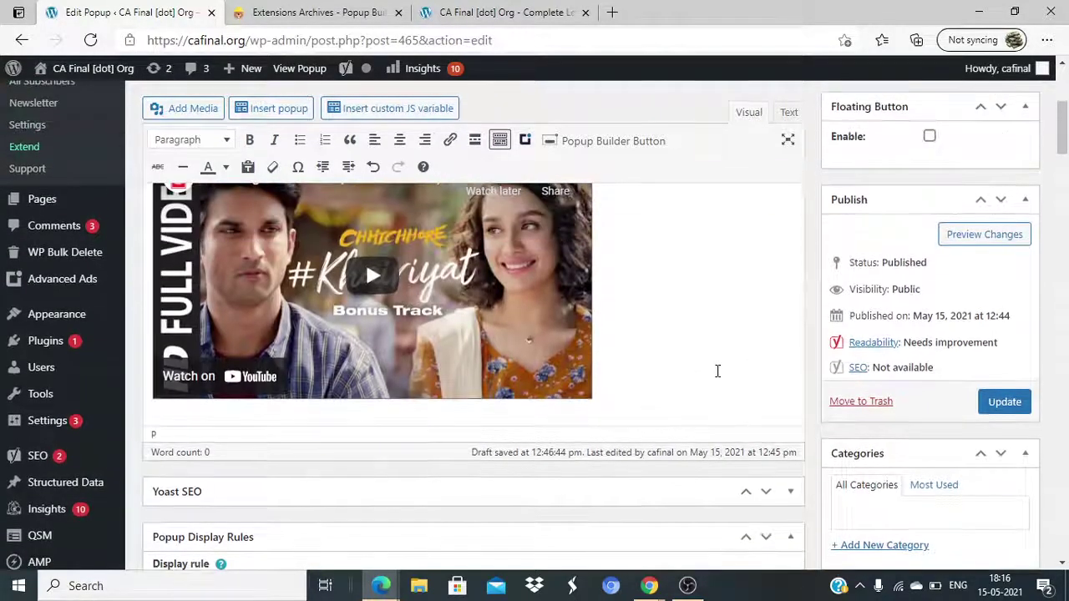
{"action": "left_click", "coordinate": [1008, 407]}
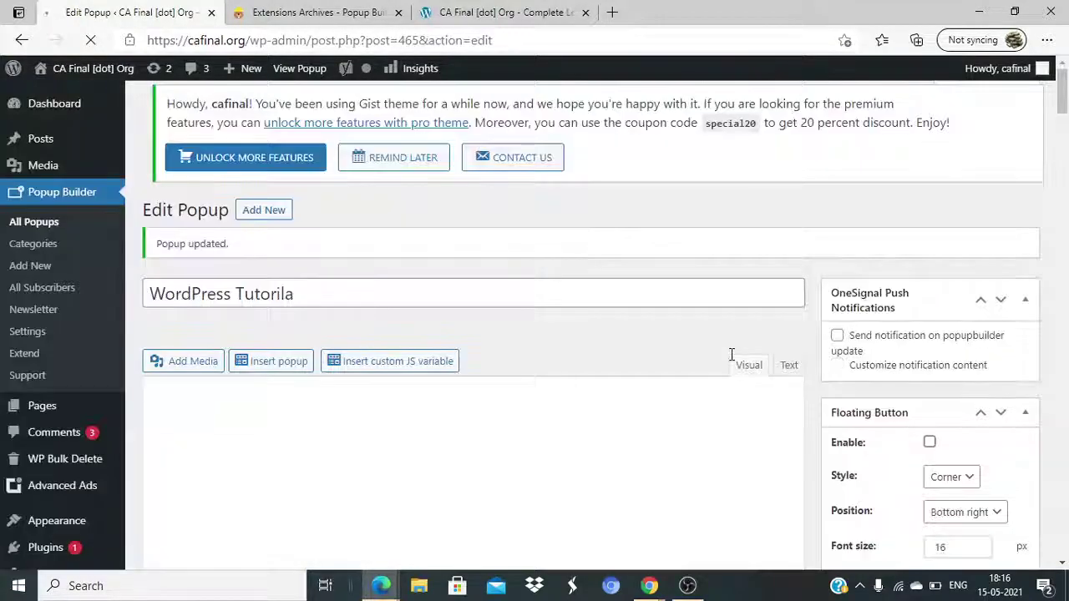
{"action": "left_click", "coordinate": [546, 10]}
Reload cafinal.org to see the popup now showing the KHAIRIYAT video
{"action": "left_click", "coordinate": [501, 46]}
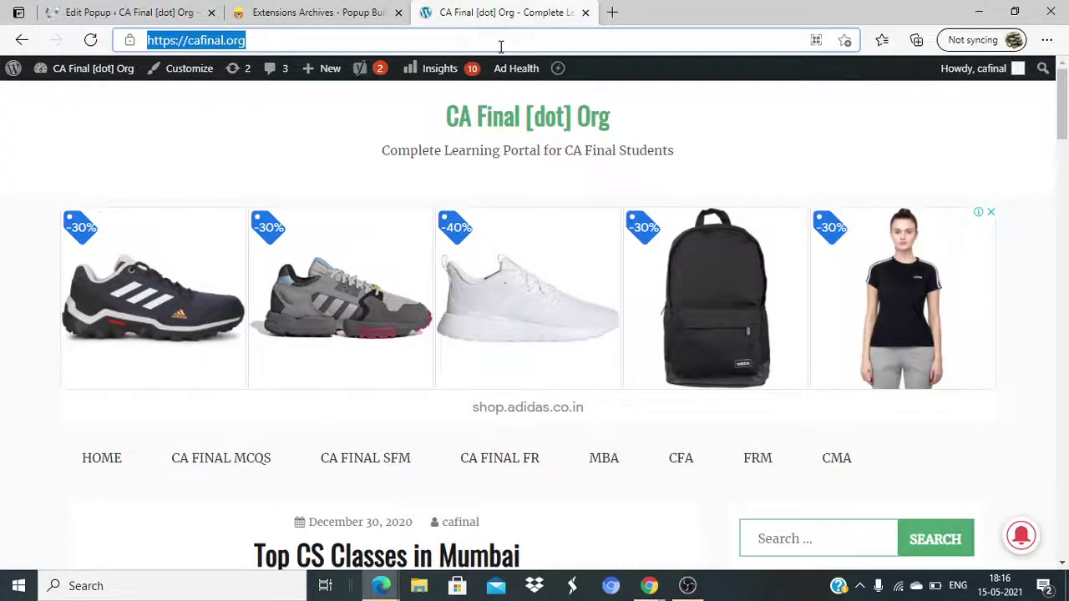
{"action": "key", "text": "Return"}
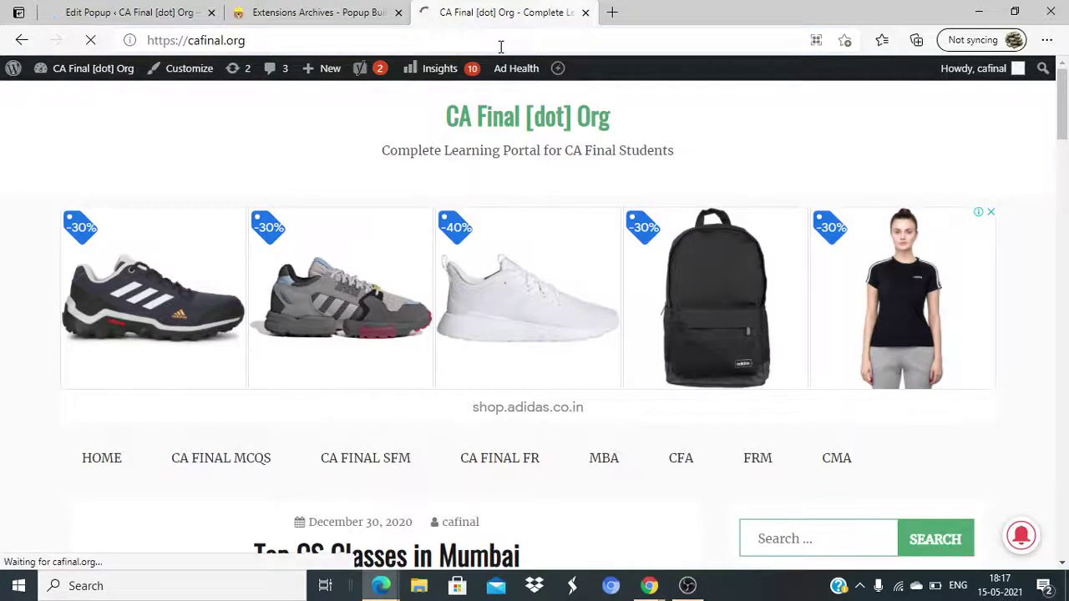